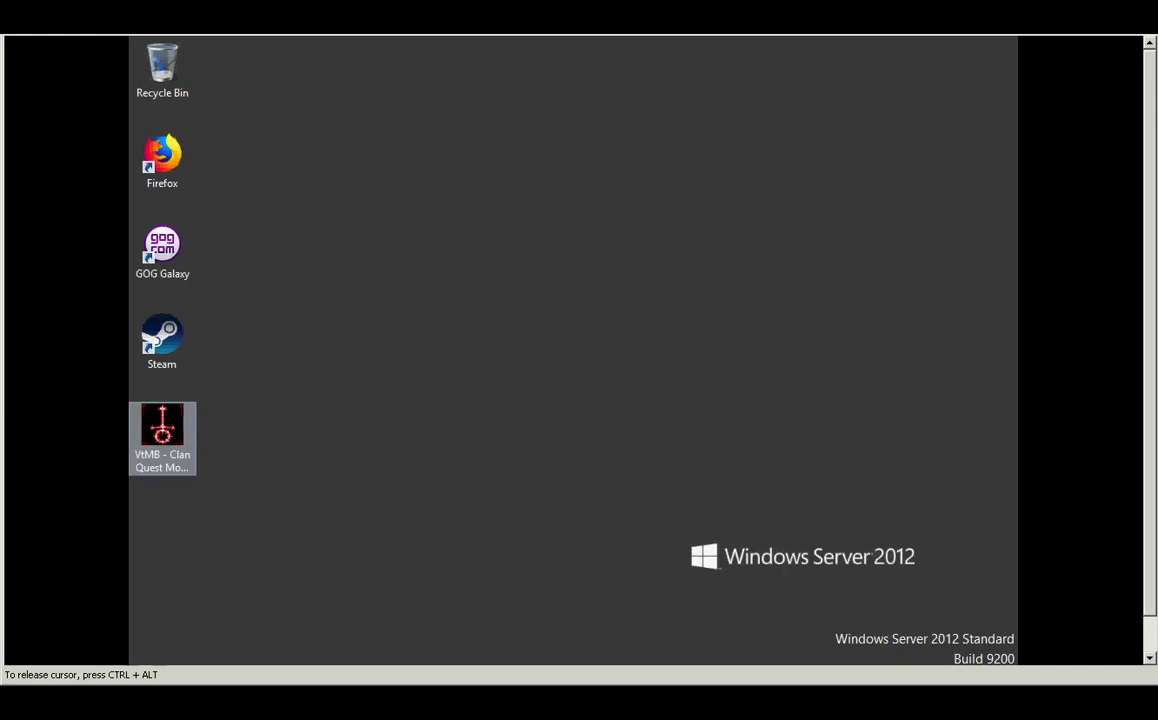
# Launch the Clan Quest 4.0 installer and allow it to run past the security warning
pyautogui.click(162, 425)
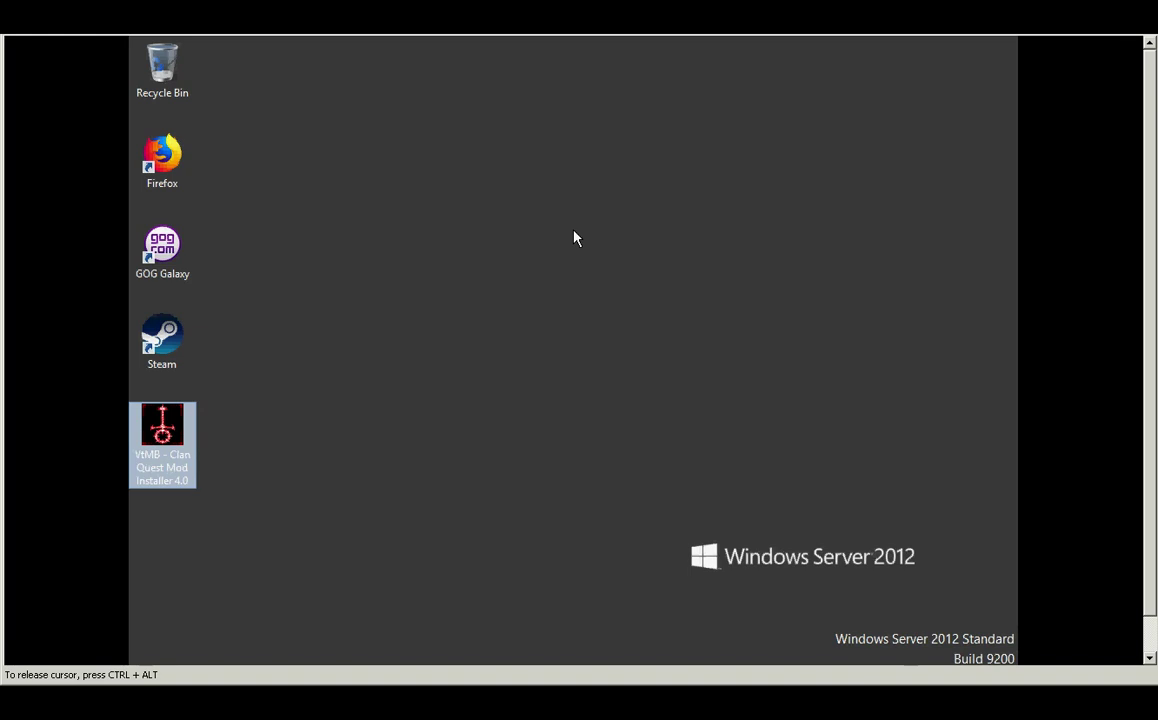
pyautogui.doubleClick(165, 443)
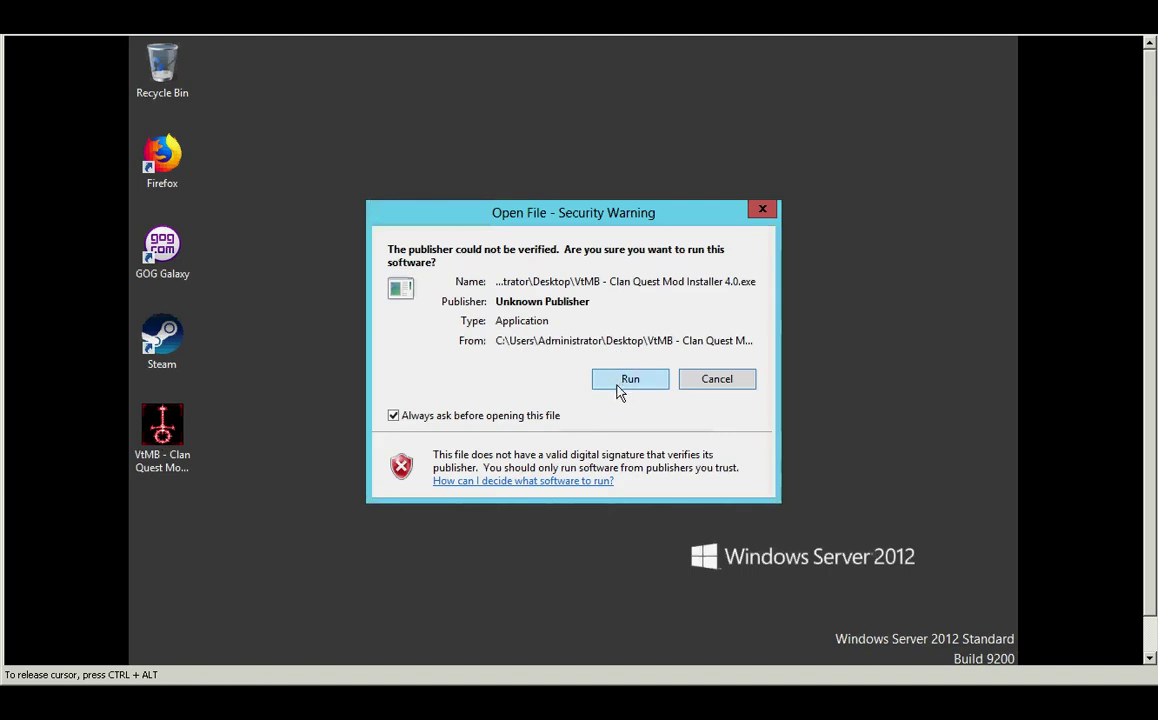
pyautogui.click(624, 386)
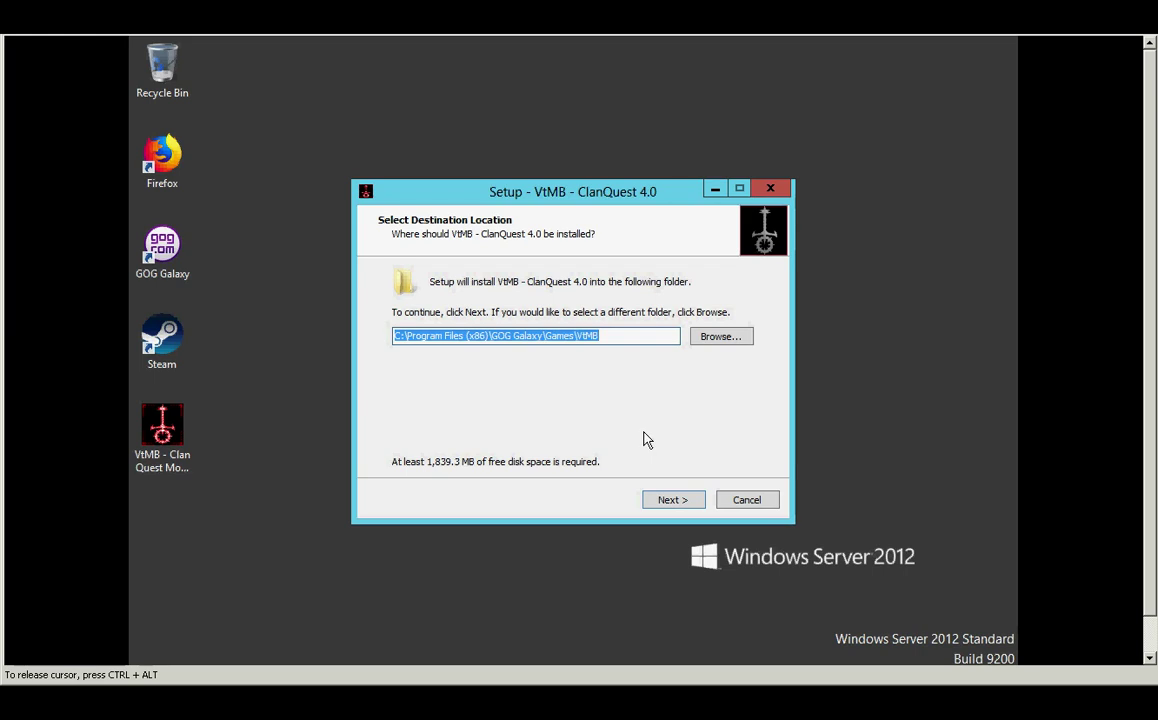
# Keep C:\Program Files (x86)\GOG Galaxy\Games\VtMB as destination and scroll the recommended components list
pyautogui.click(677, 499)
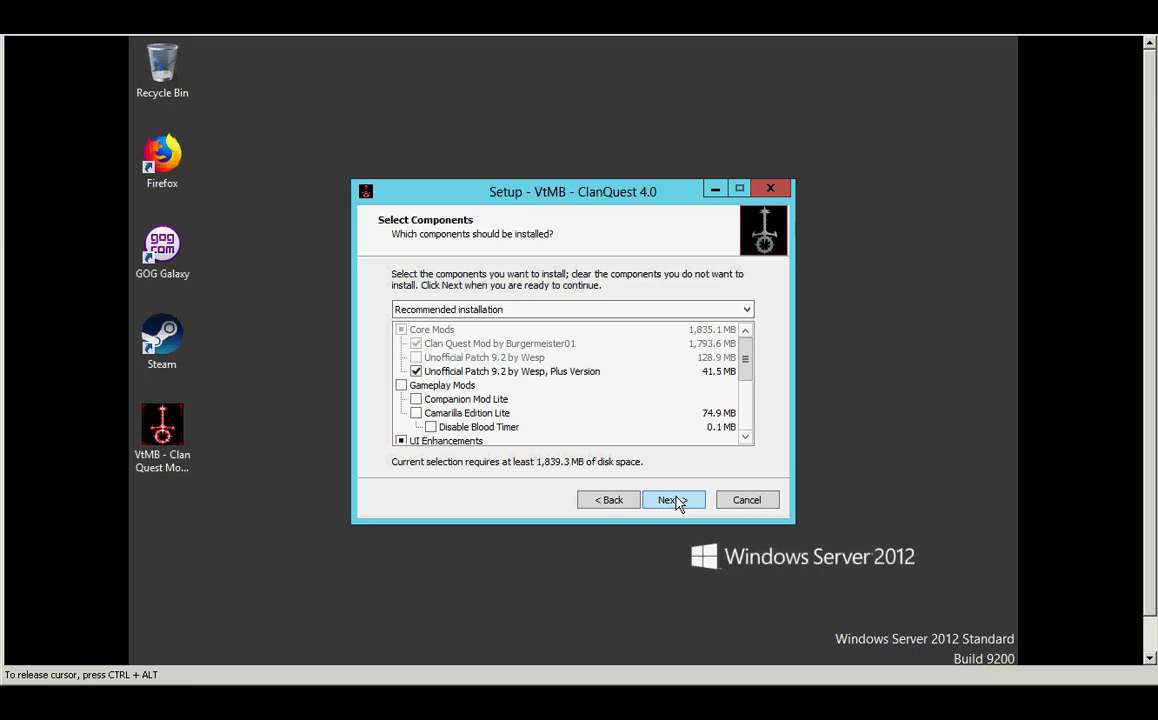
pyautogui.click(745, 438)
pyautogui.click(745, 438)
pyautogui.click(745, 438)
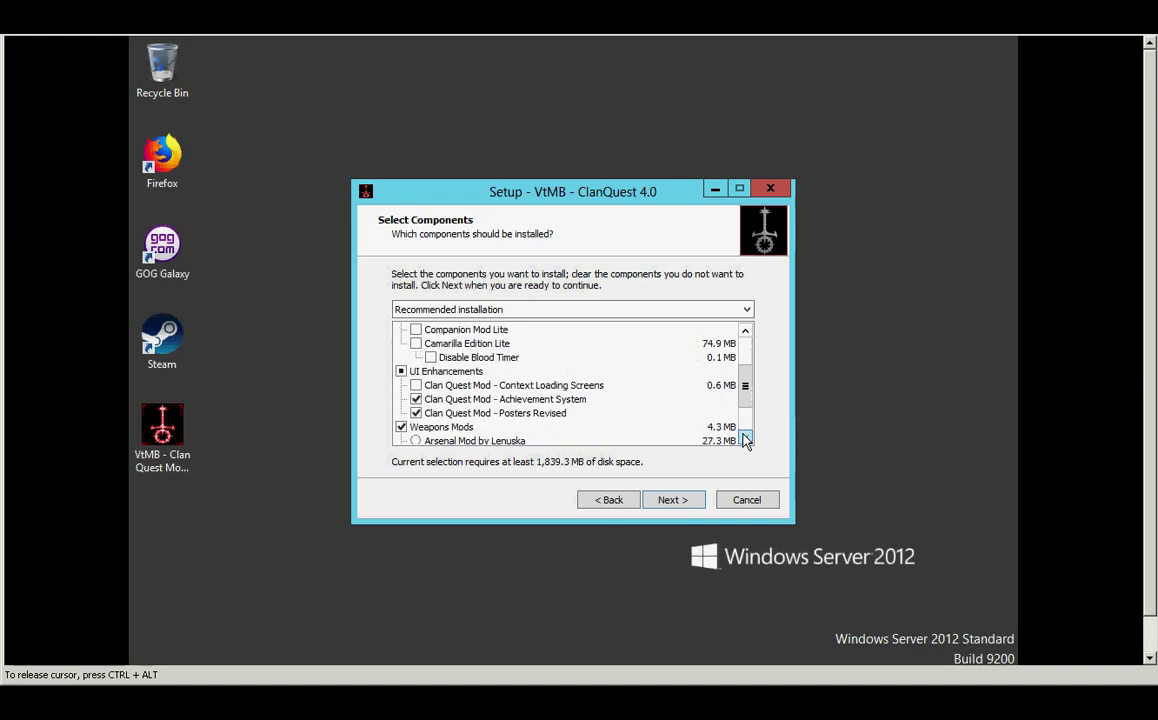
pyautogui.click(746, 438)
pyautogui.click(746, 438)
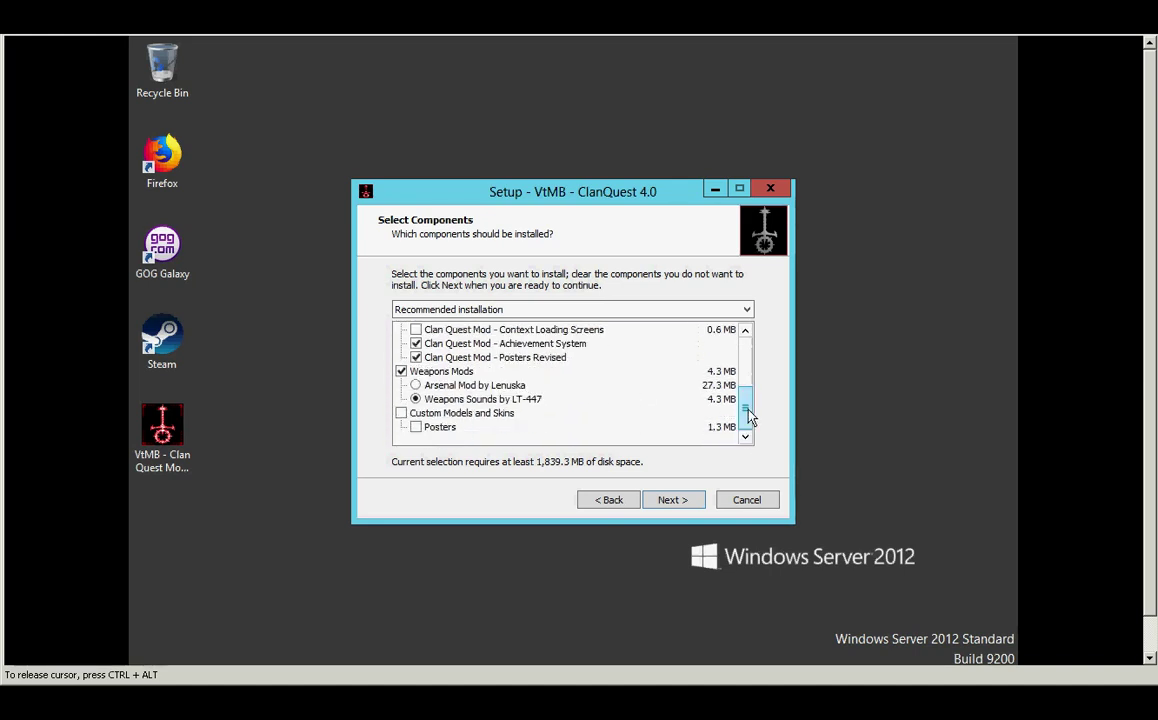
pyautogui.click(746, 331)
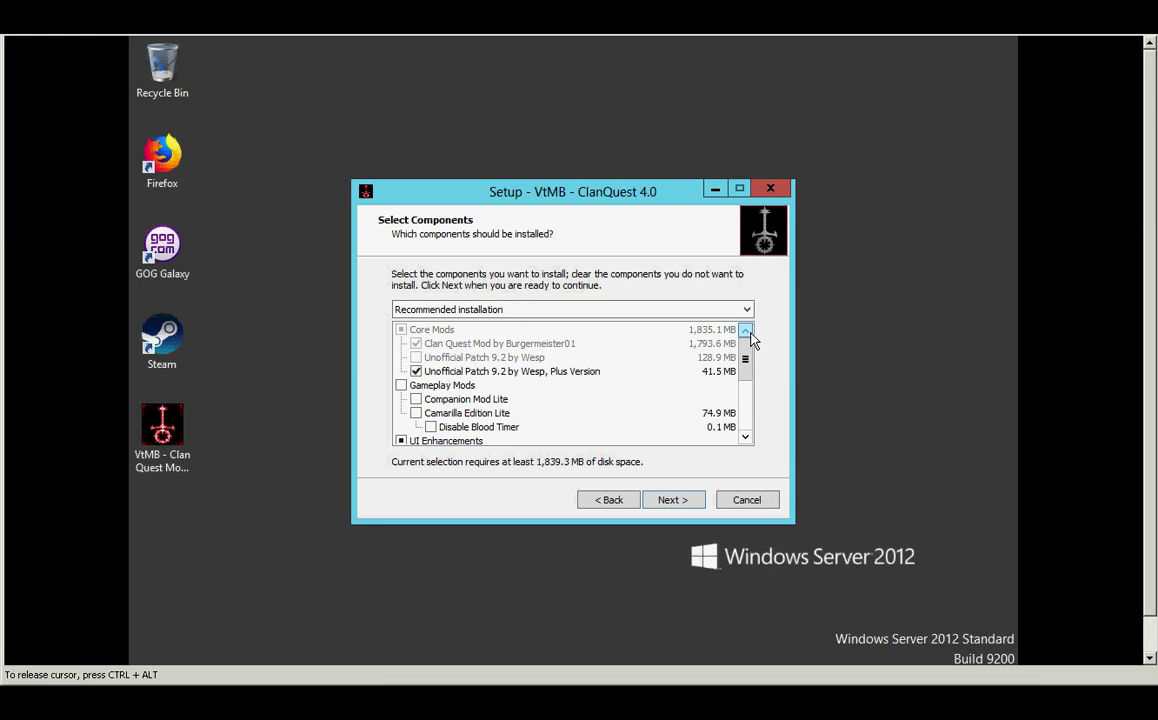
# Accept the recommended component selection and start installing the mod
pyautogui.click(673, 500)
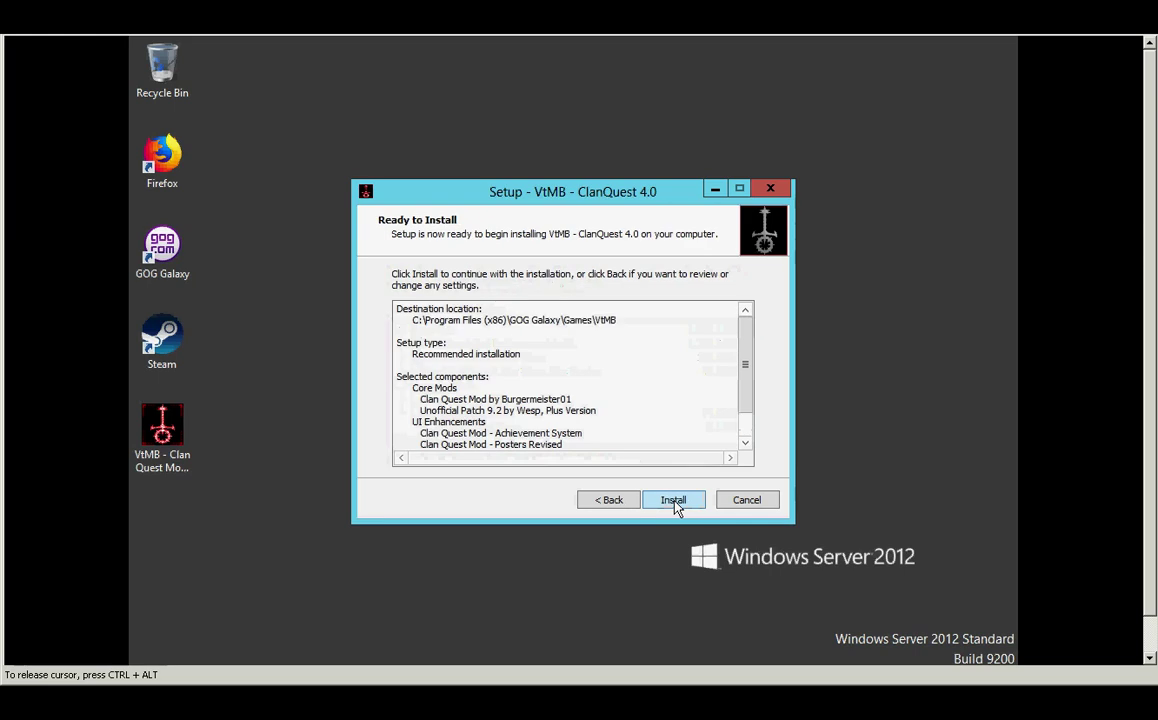
pyautogui.click(673, 500)
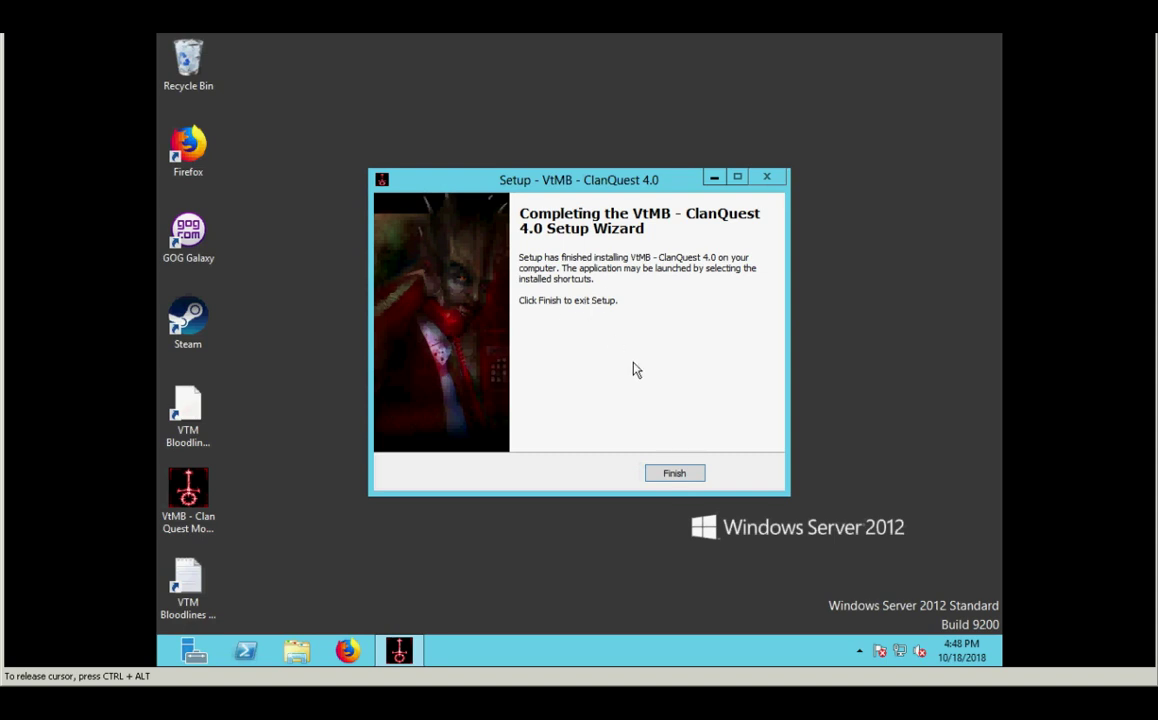
# Finish setup, open cqm-readme from the new VTM Bloodlines Clan Quest shortcut, then close Notepad
pyautogui.click(668, 474)
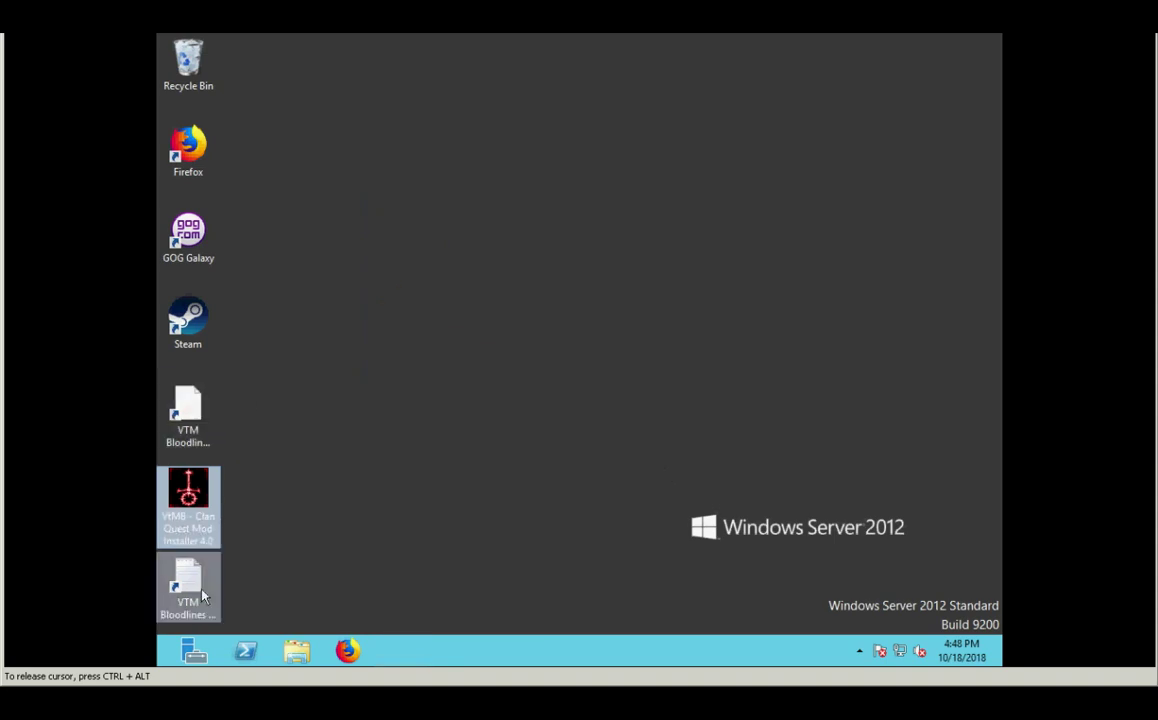
pyautogui.click(197, 408)
pyautogui.click(193, 612)
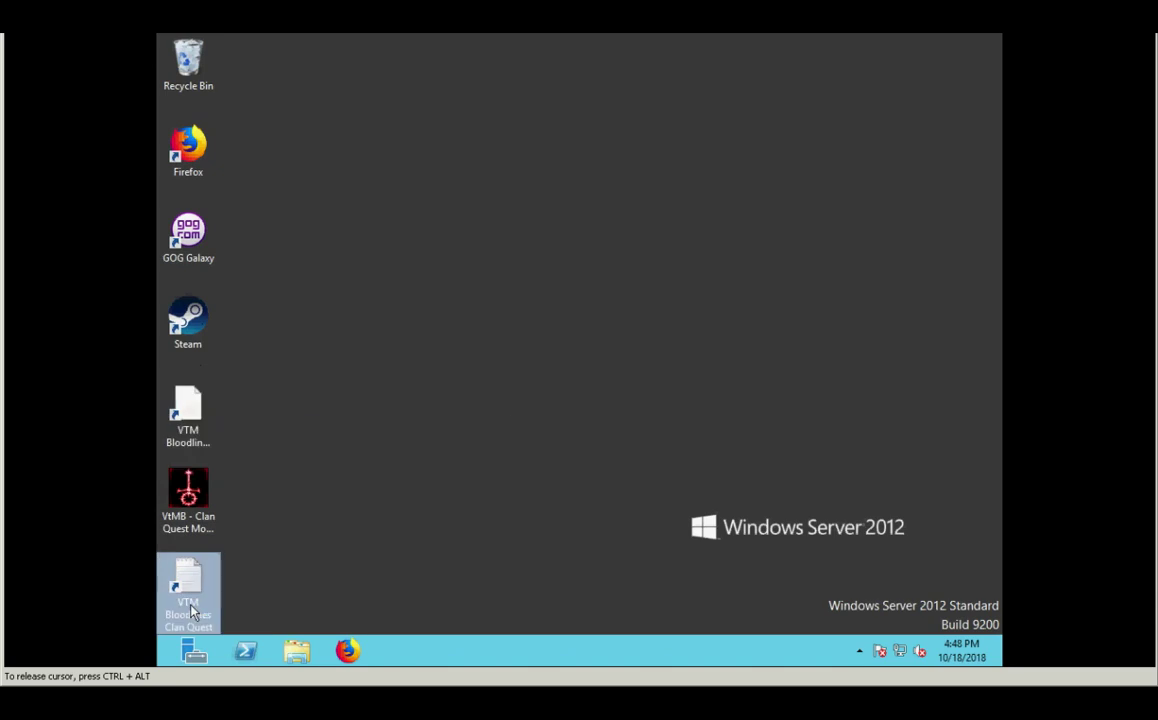
pyautogui.doubleClick(193, 612)
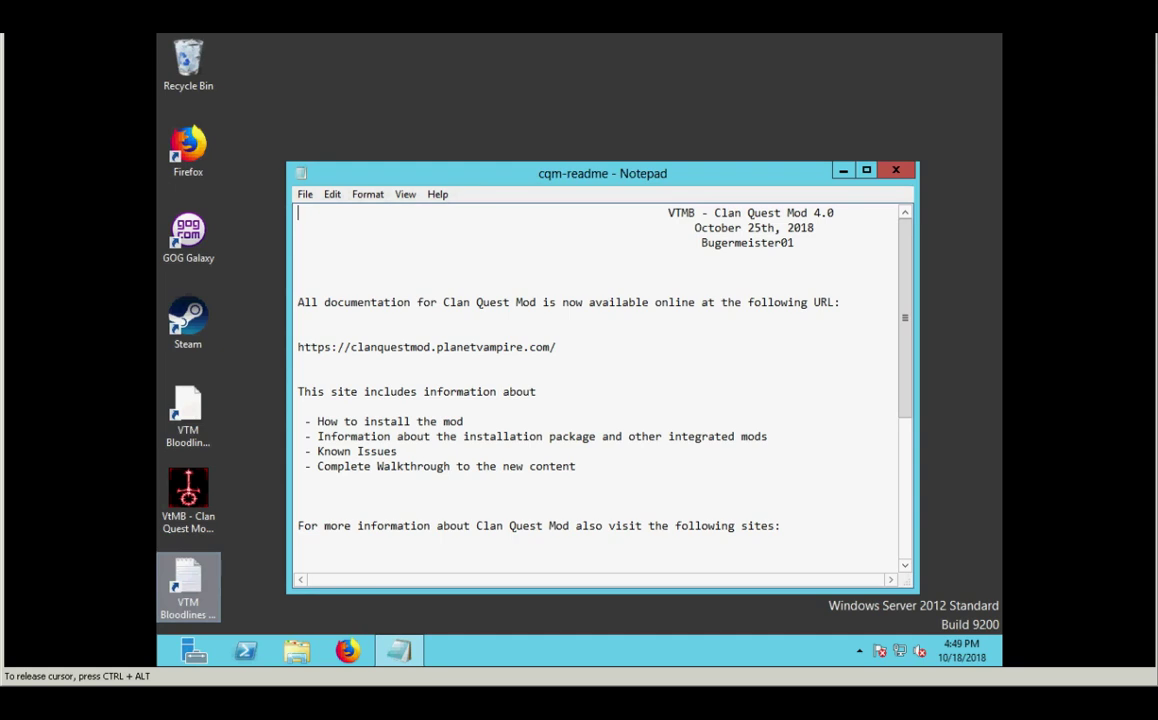
pyautogui.click(896, 172)
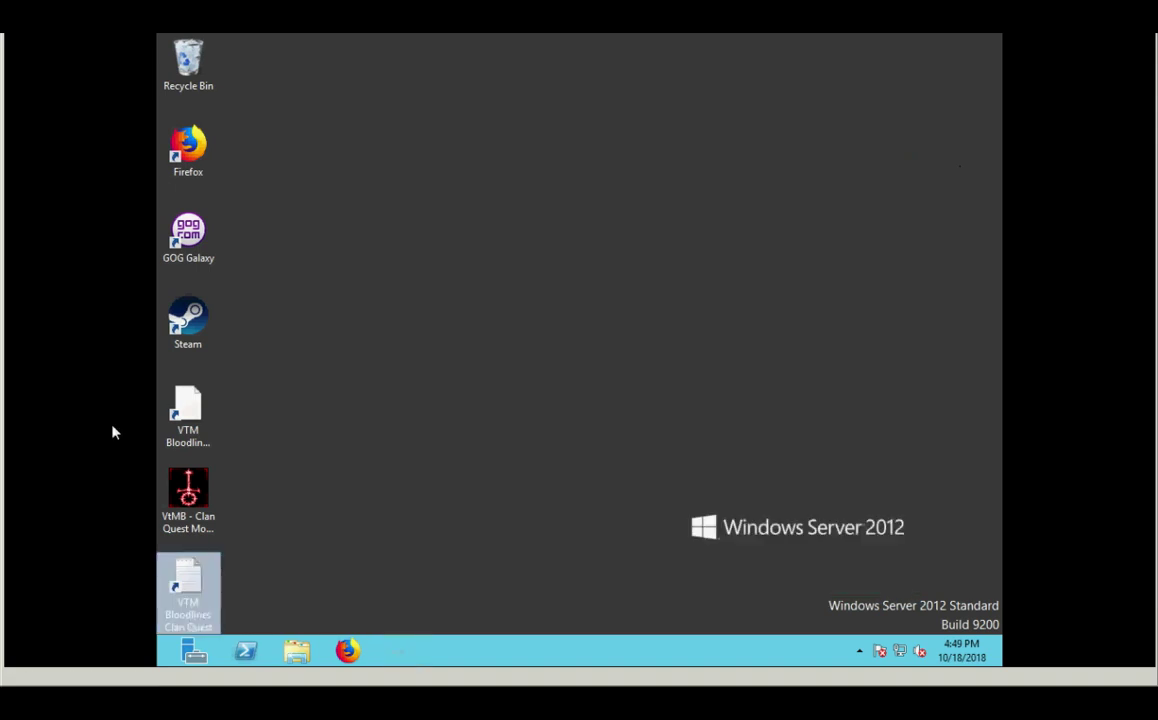
pyautogui.click(184, 400)
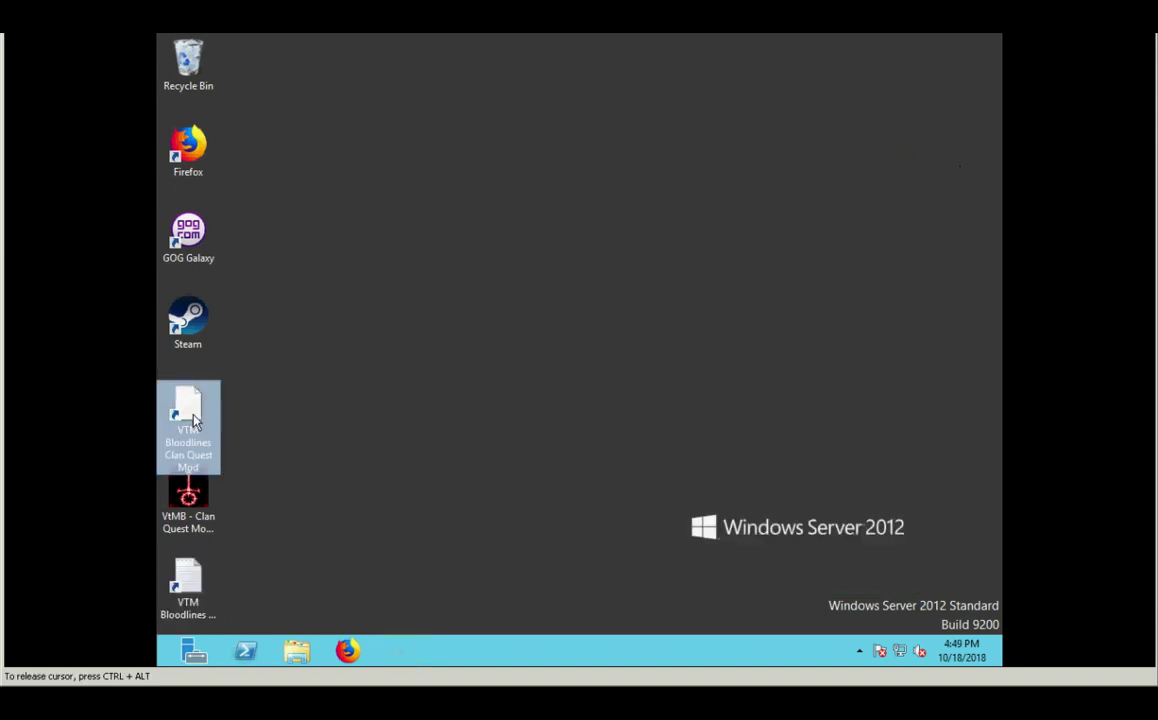
pyautogui.click(186, 498)
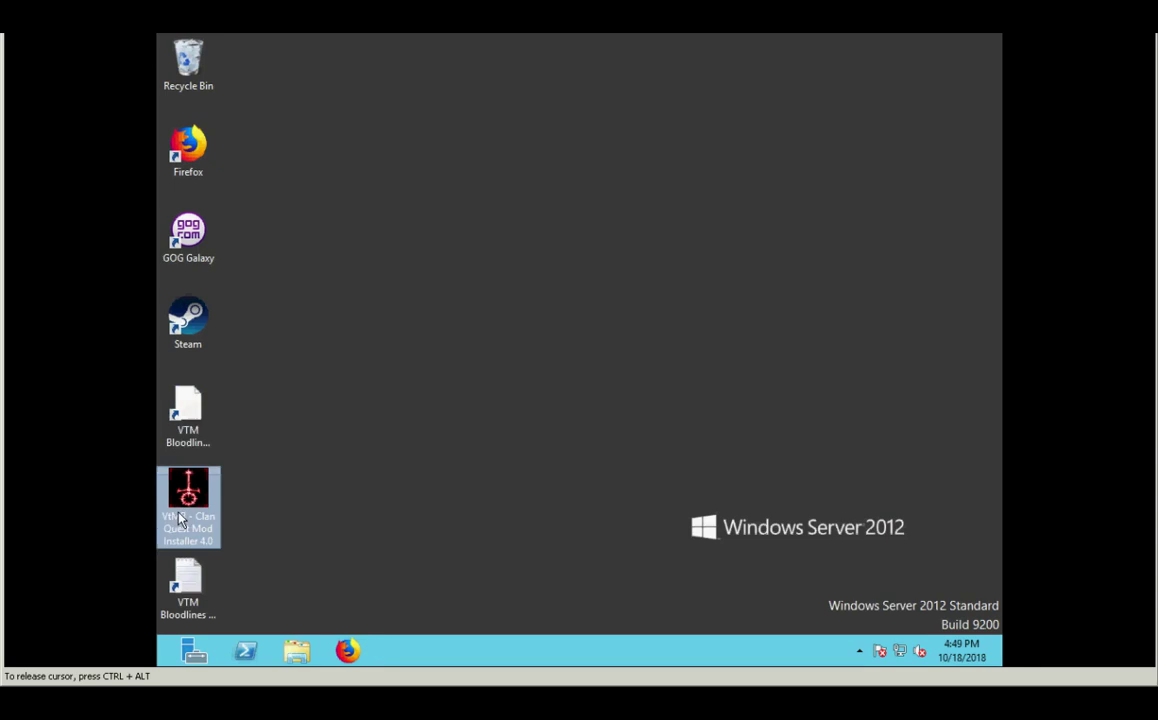
pyautogui.click(190, 418)
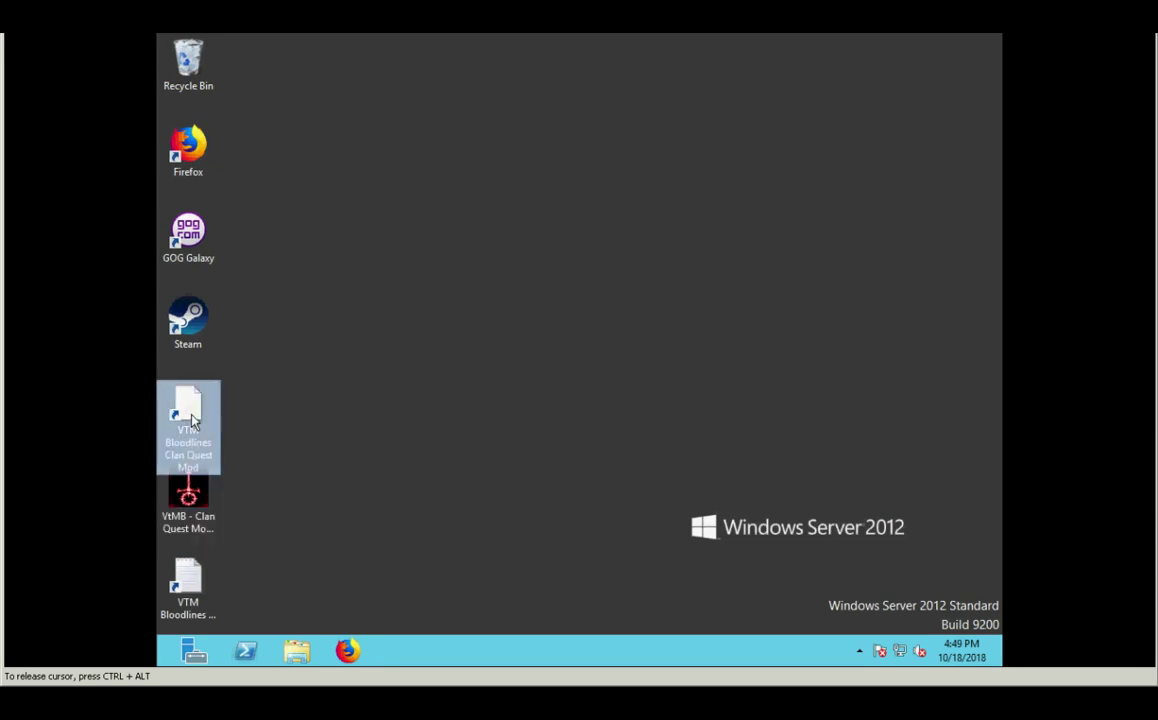
pyautogui.click(442, 300)
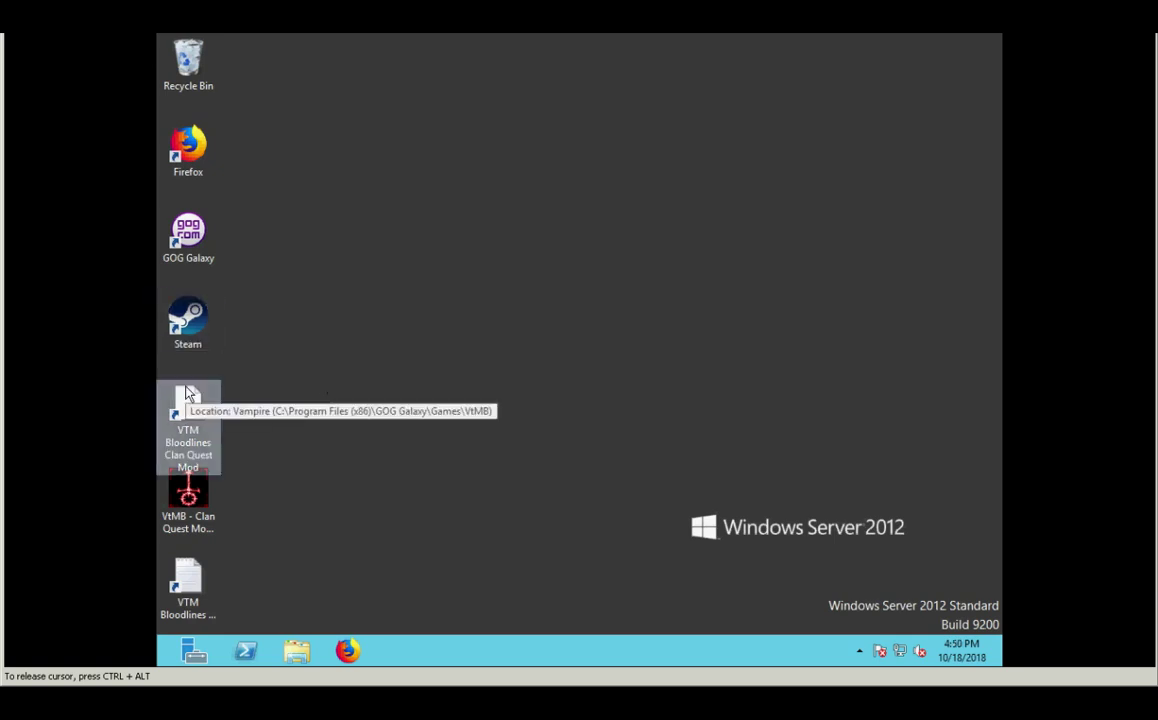
# Start Steam, dismiss its login window, and select the VTM Bloodlines Clan Quest Mod shortcut
pyautogui.click(188, 318)
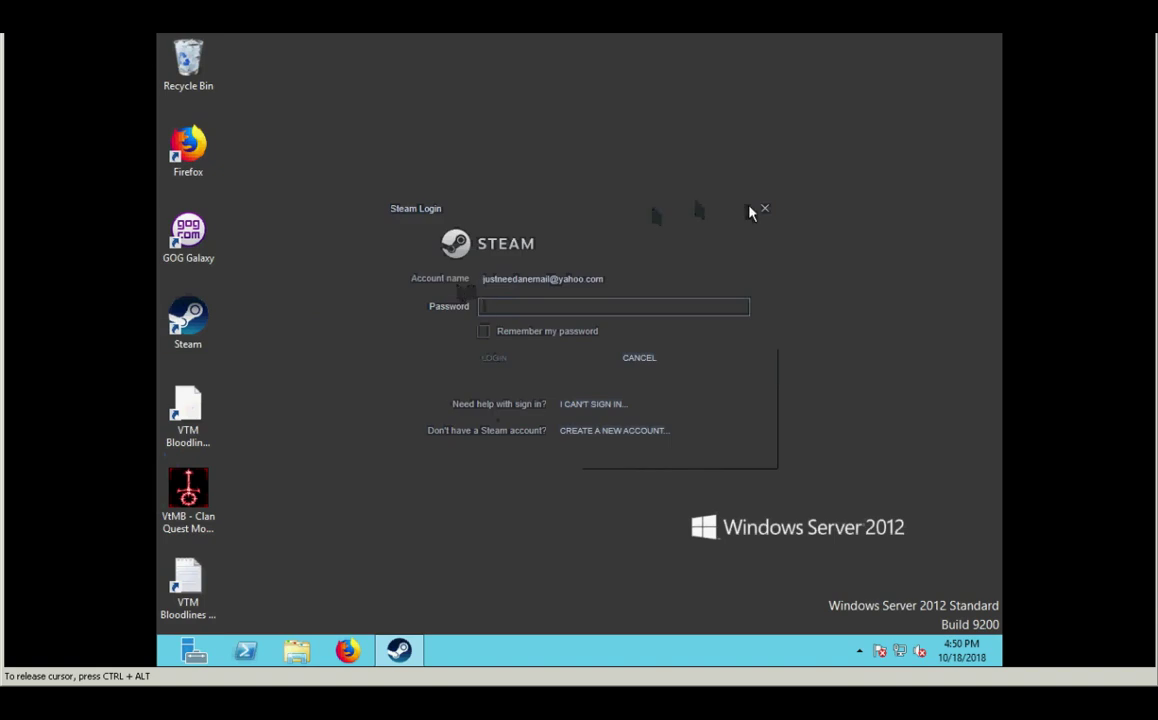
pyautogui.click(752, 211)
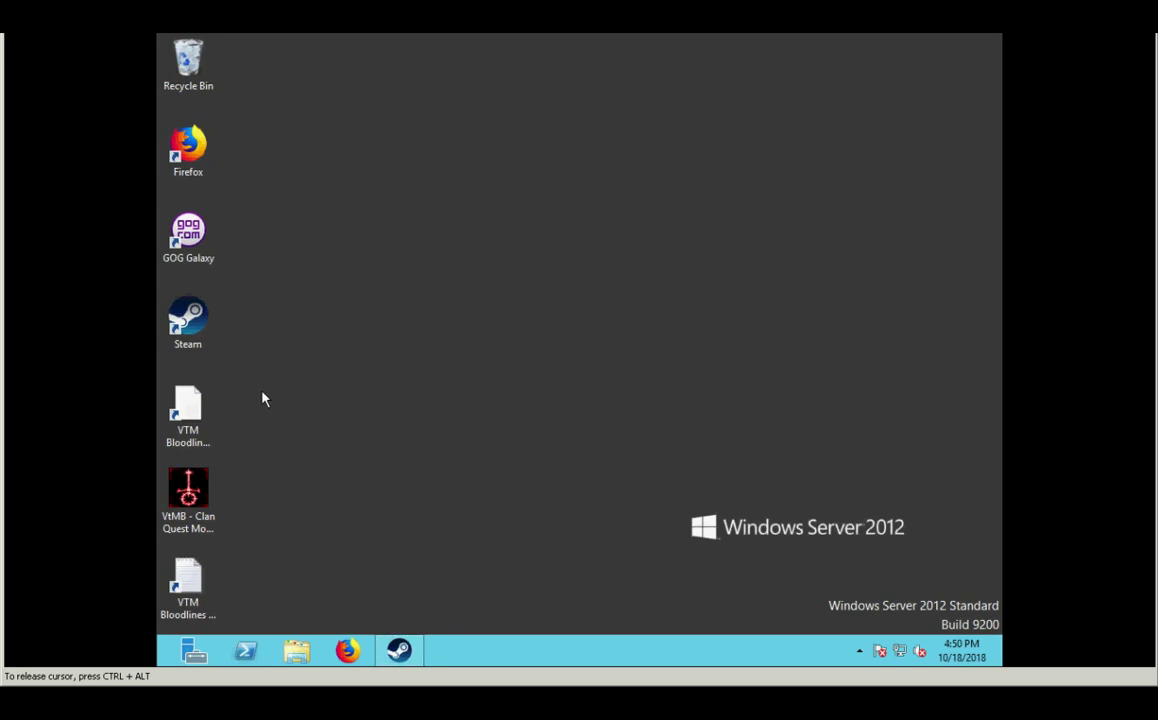
pyautogui.click(199, 413)
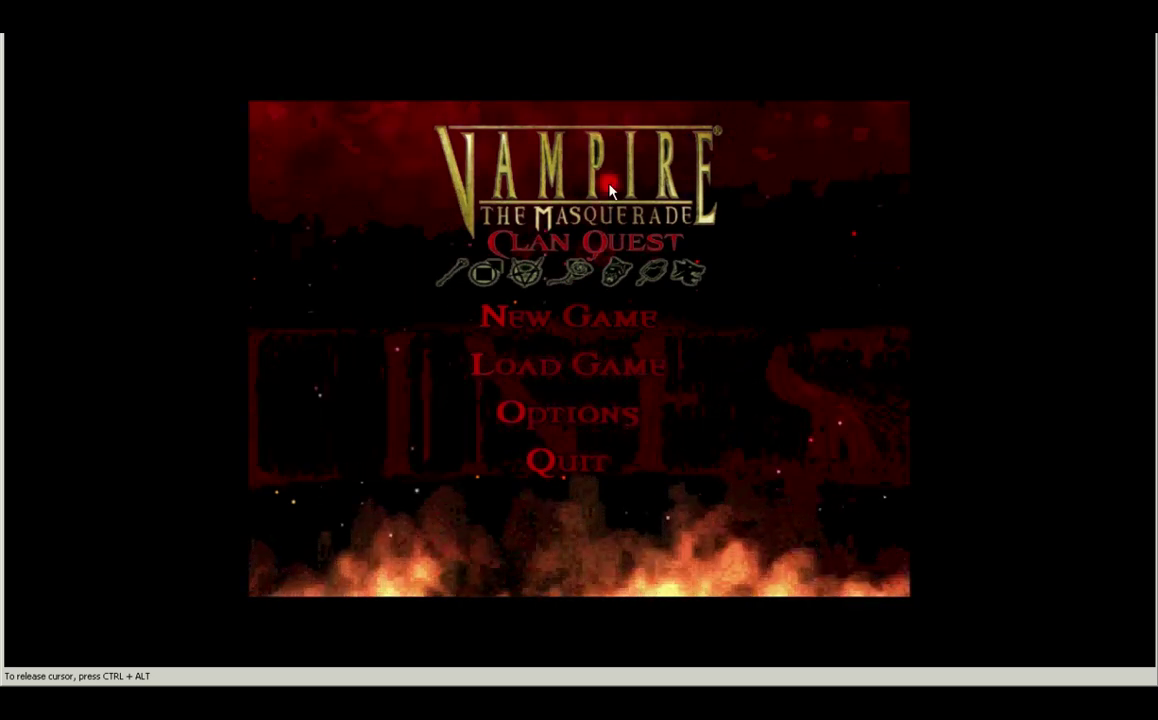
# Quit Bloodlines from its main menu to return to the desktop
pyautogui.click(576, 472)
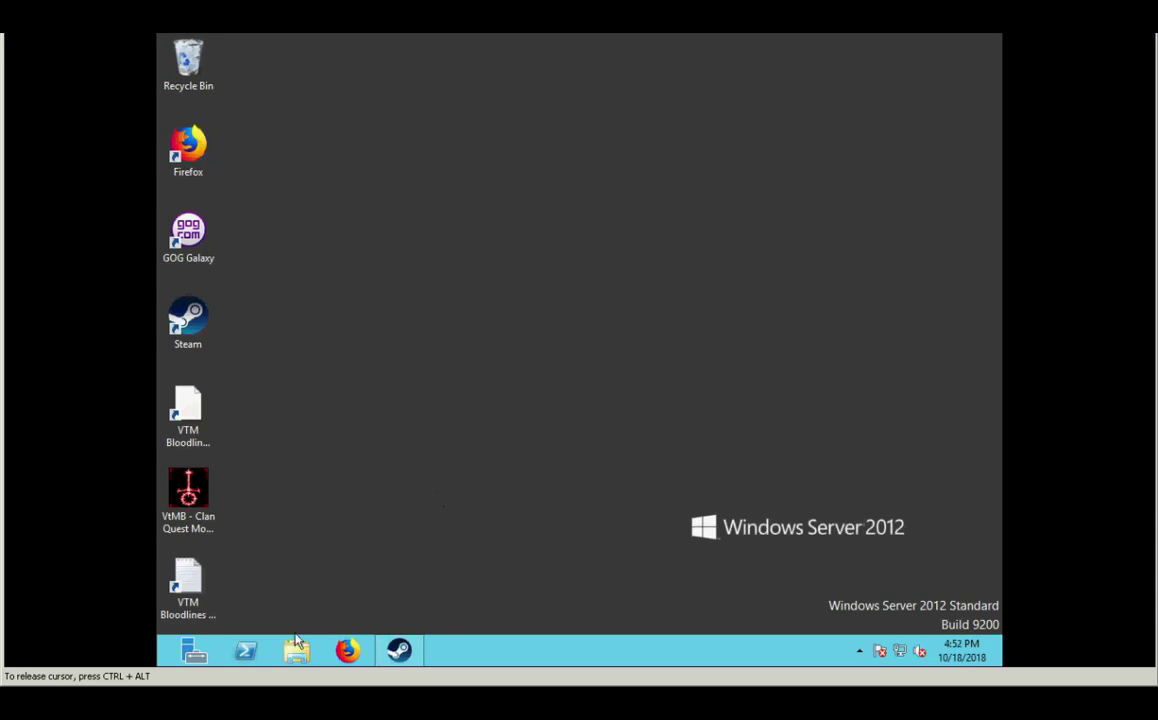
# Browse File Explorer to C:\Program Files (x86)\GOG Galaxy\Games\VtMB to find CQM and CQM Documentation
pyautogui.press('super+e')
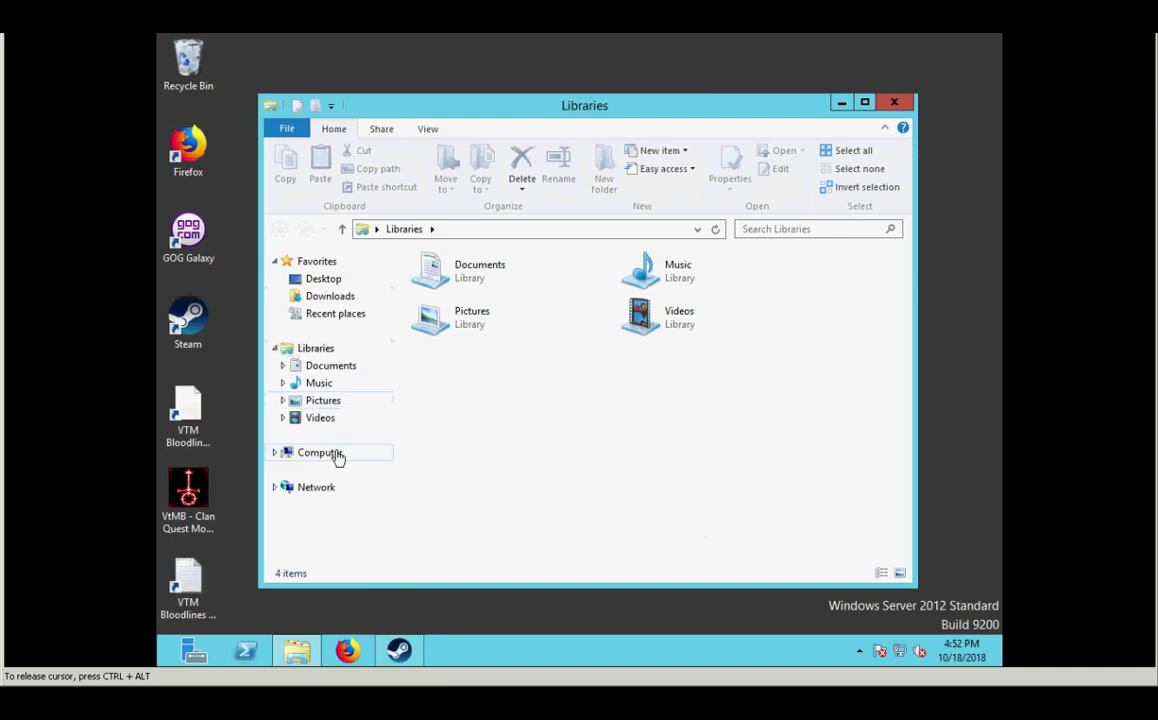
pyautogui.click(332, 456)
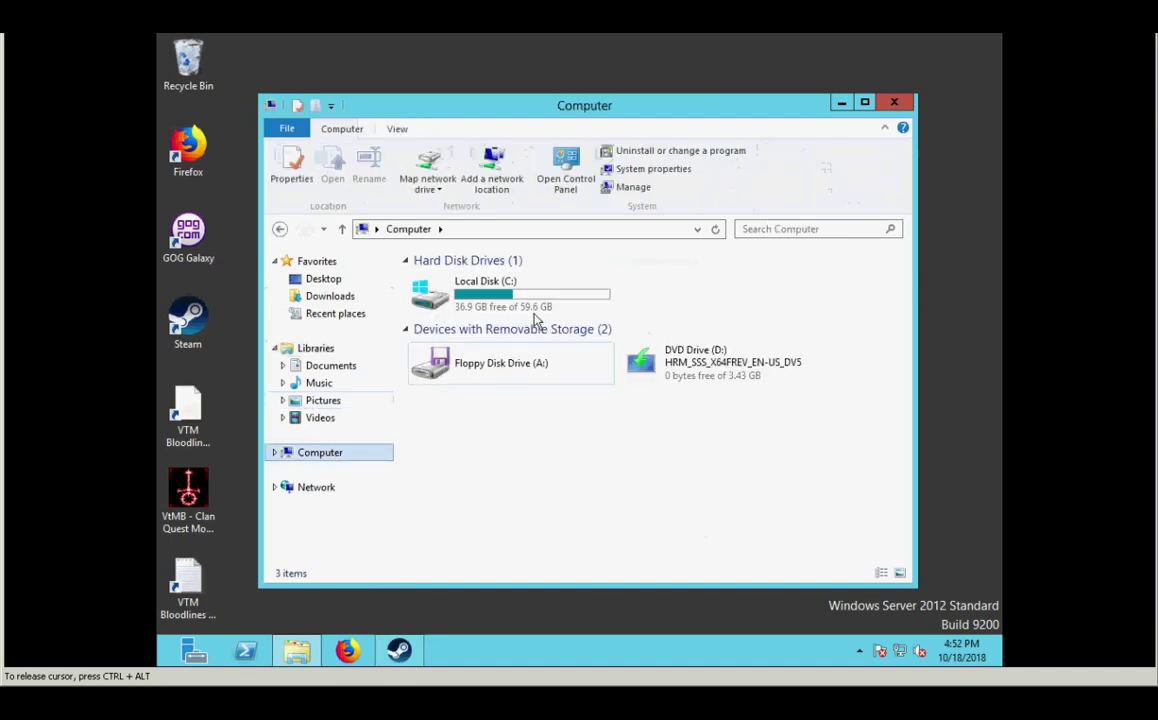
pyautogui.doubleClick(514, 311)
pyautogui.doubleClick(485, 318)
pyautogui.doubleClick(474, 299)
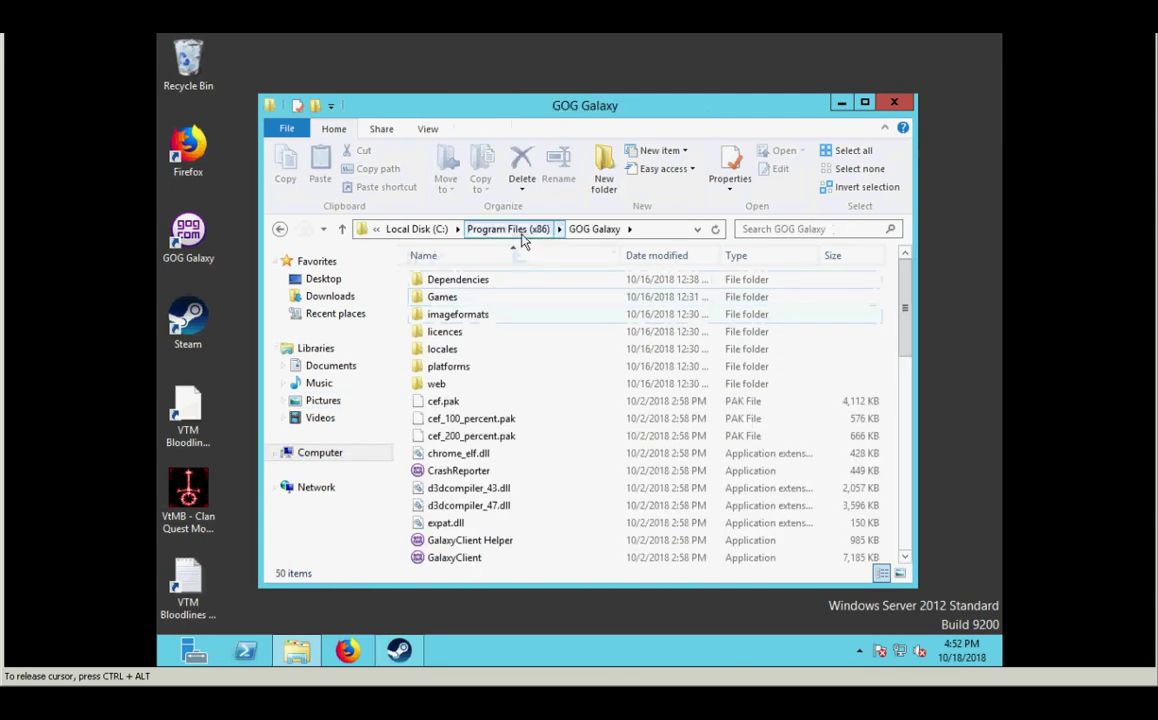
pyautogui.doubleClick(448, 297)
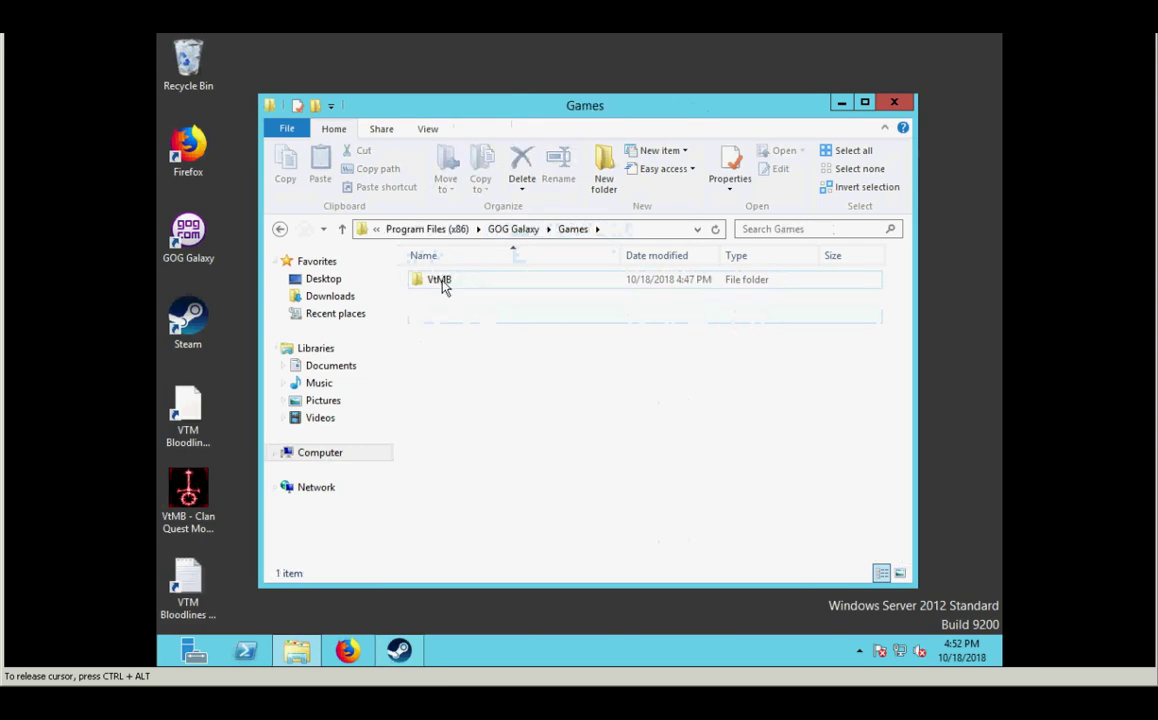
pyautogui.doubleClick(443, 289)
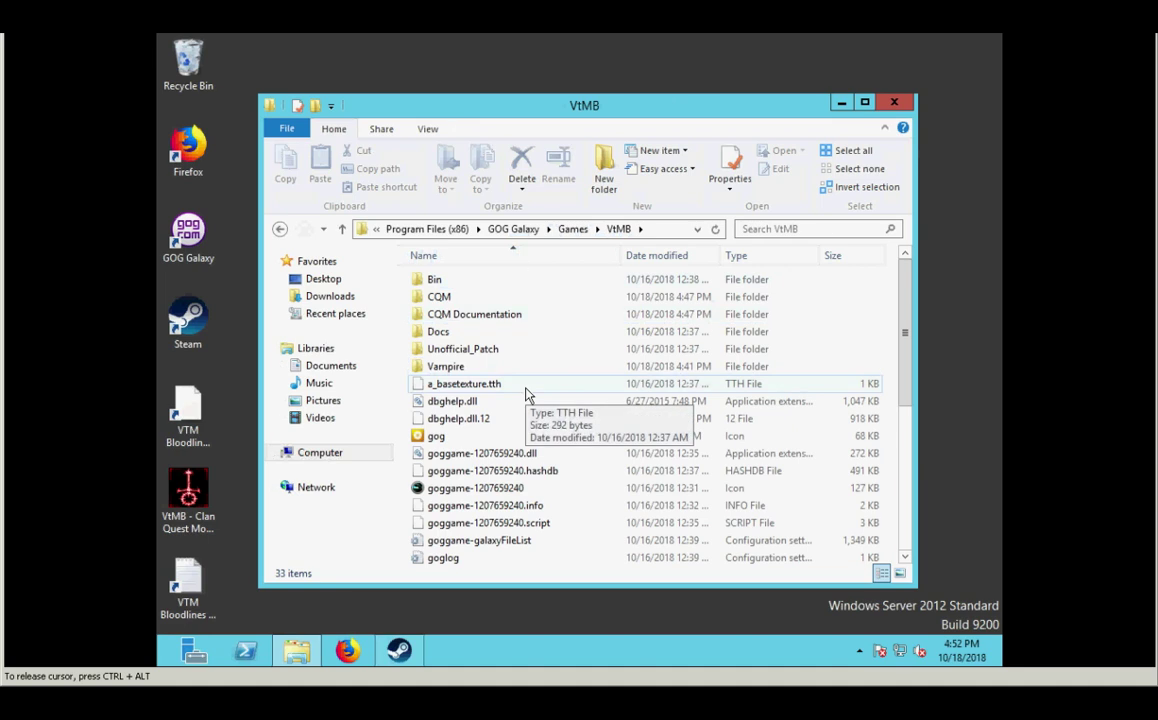
# In a second window, browse to C:\Program Files (x86)\Steam\steamapps\common\Vampire The Masquerade - Bloodlines
pyautogui.press('super+e')
pyautogui.doubleClick(533, 312)
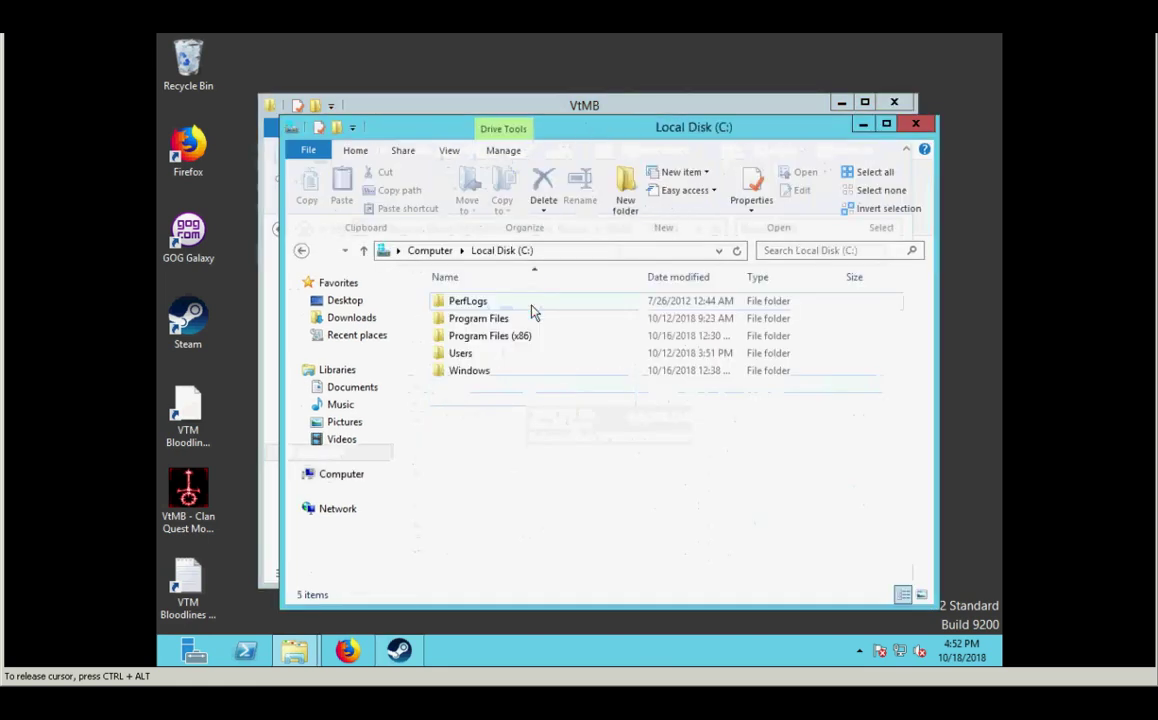
pyautogui.doubleClick(506, 338)
pyautogui.doubleClick(491, 390)
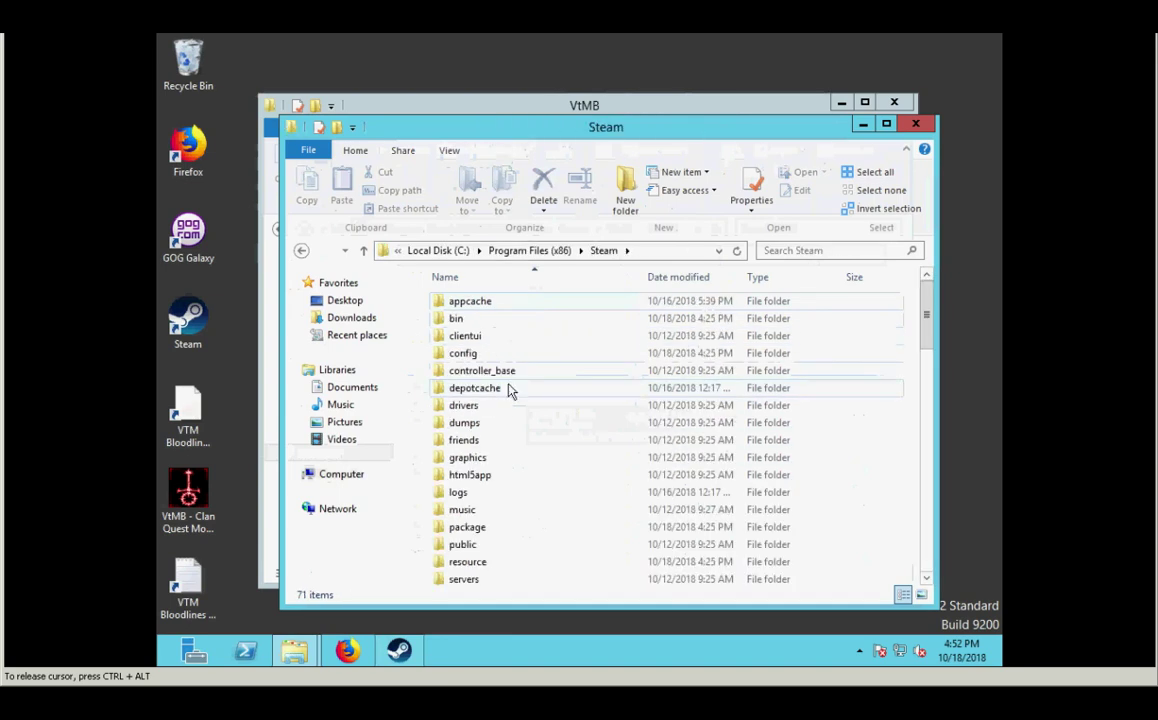
pyautogui.click(535, 406)
pyautogui.press('Down')
pyautogui.press('Down')
pyautogui.press('Down')
pyautogui.press('Down')
pyautogui.press('Down')
pyautogui.press('Down')
pyautogui.press('Down')
pyautogui.press('Down')
pyautogui.press('Down')
pyautogui.press('Down')
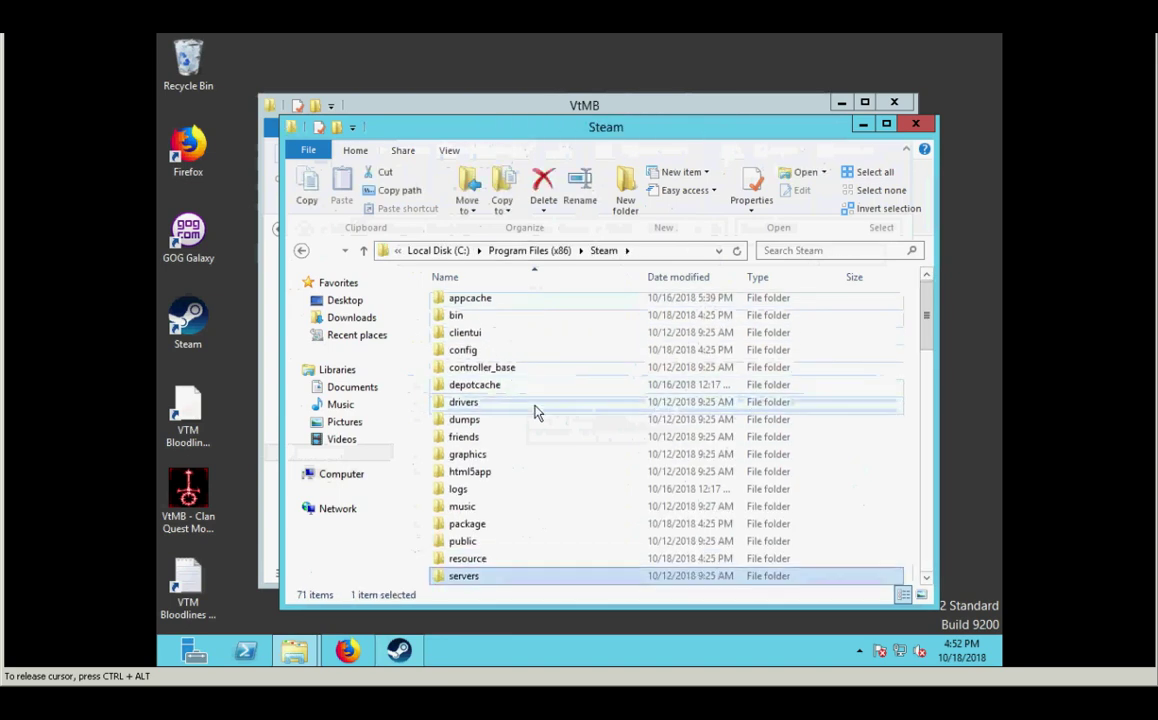
pyautogui.press('Down')
pyautogui.press('Down')
pyautogui.press('Down')
pyautogui.press('Down')
pyautogui.press('Down')
pyautogui.press('Up')
pyautogui.press('Up')
pyautogui.press('Up')
pyautogui.press('Return')
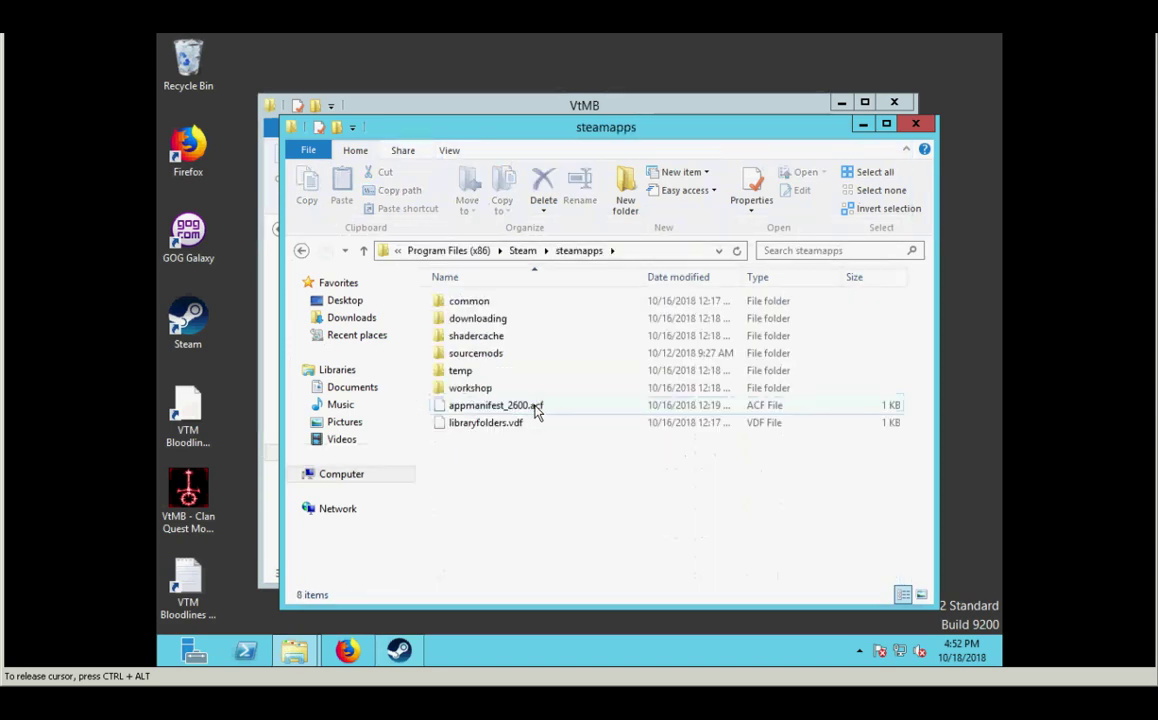
pyautogui.doubleClick(457, 304)
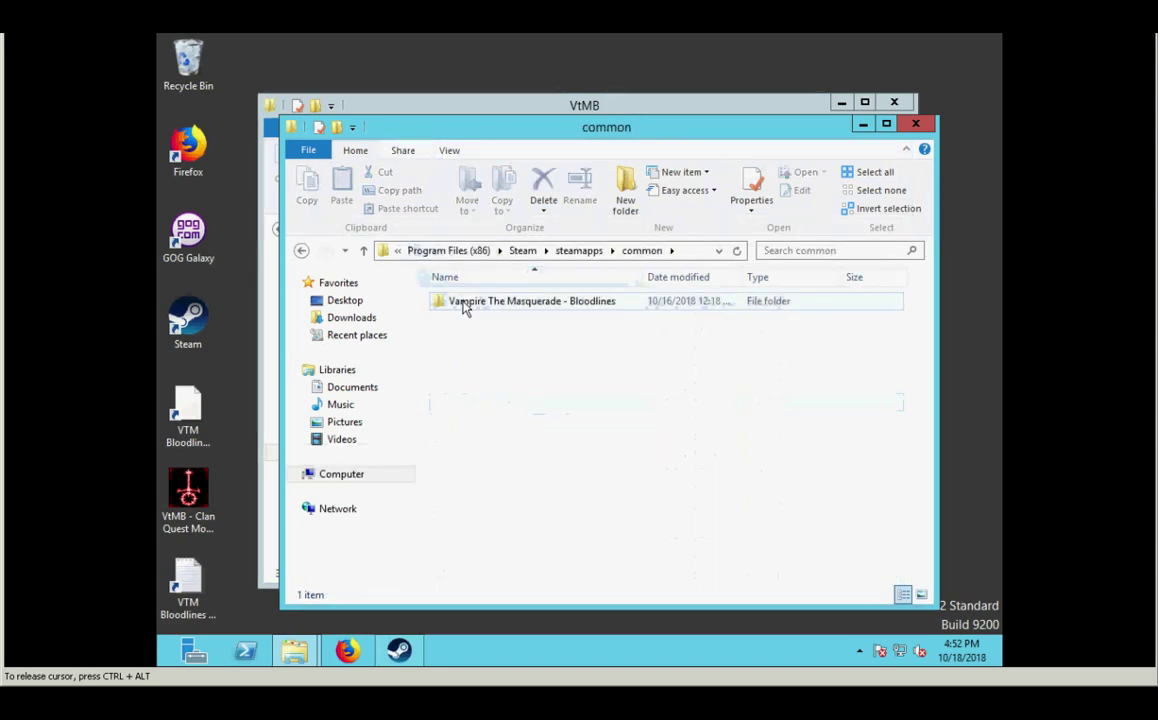
pyautogui.doubleClick(467, 307)
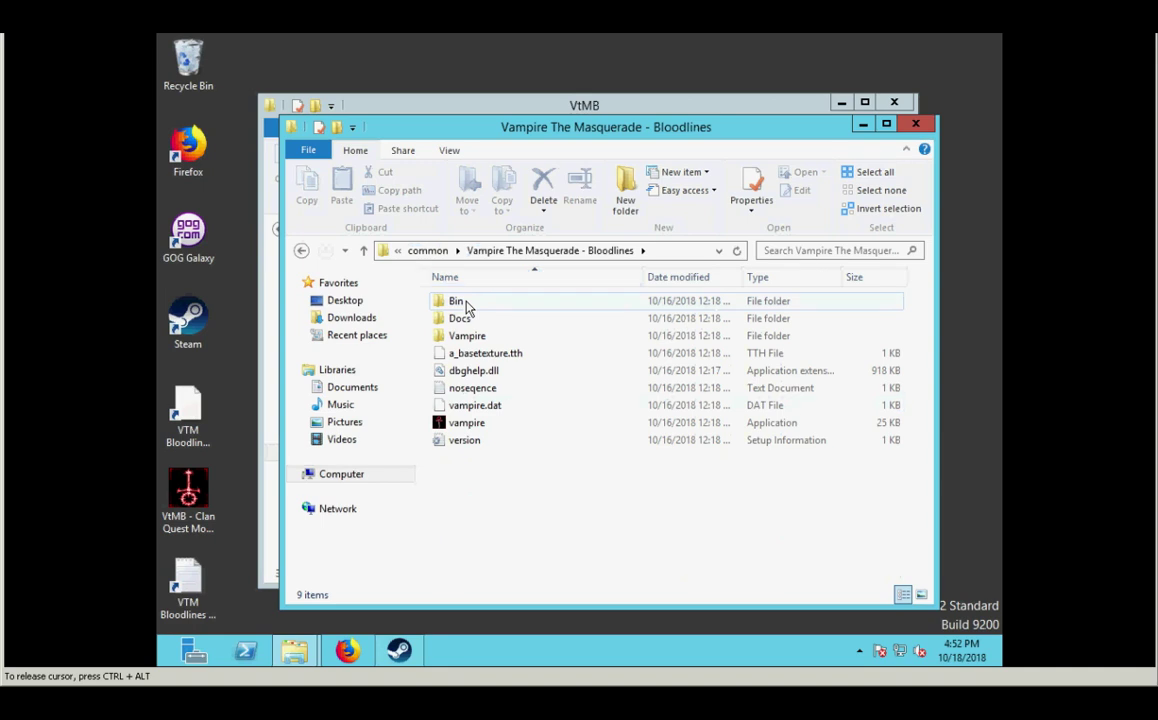
pyautogui.moveTo(478, 341)
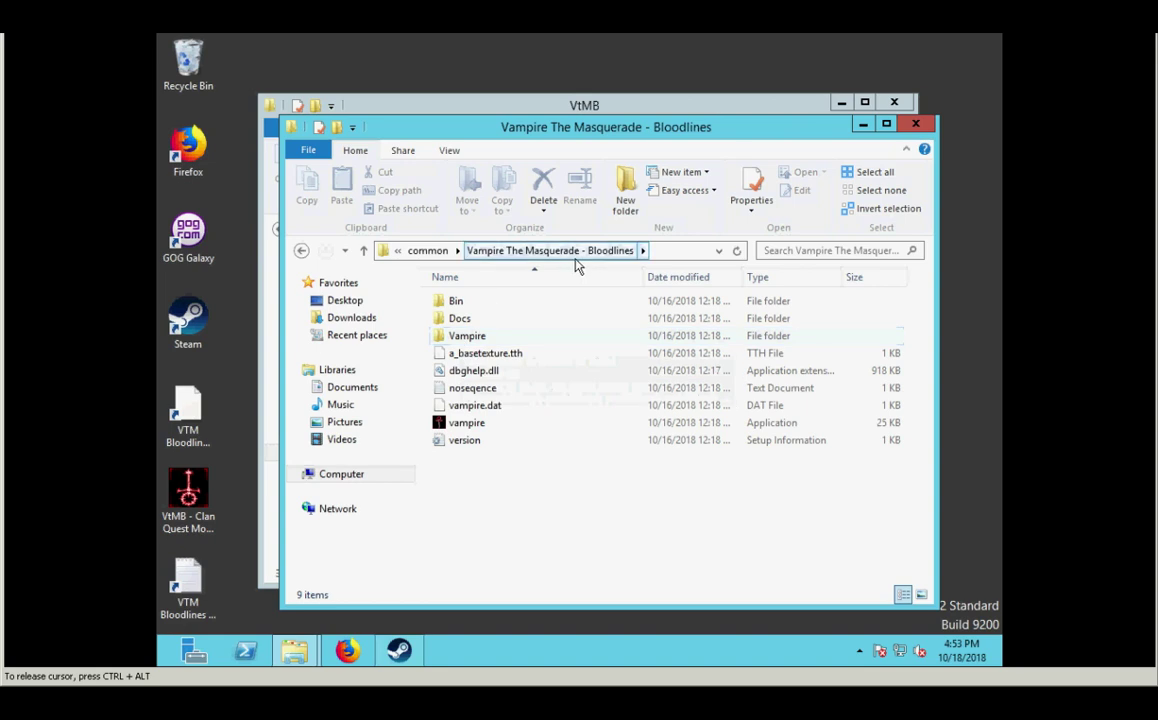
# Close the Steam Bloodlines window and check the 1.78 GB CQM folder in VtMB
pyautogui.click(914, 125)
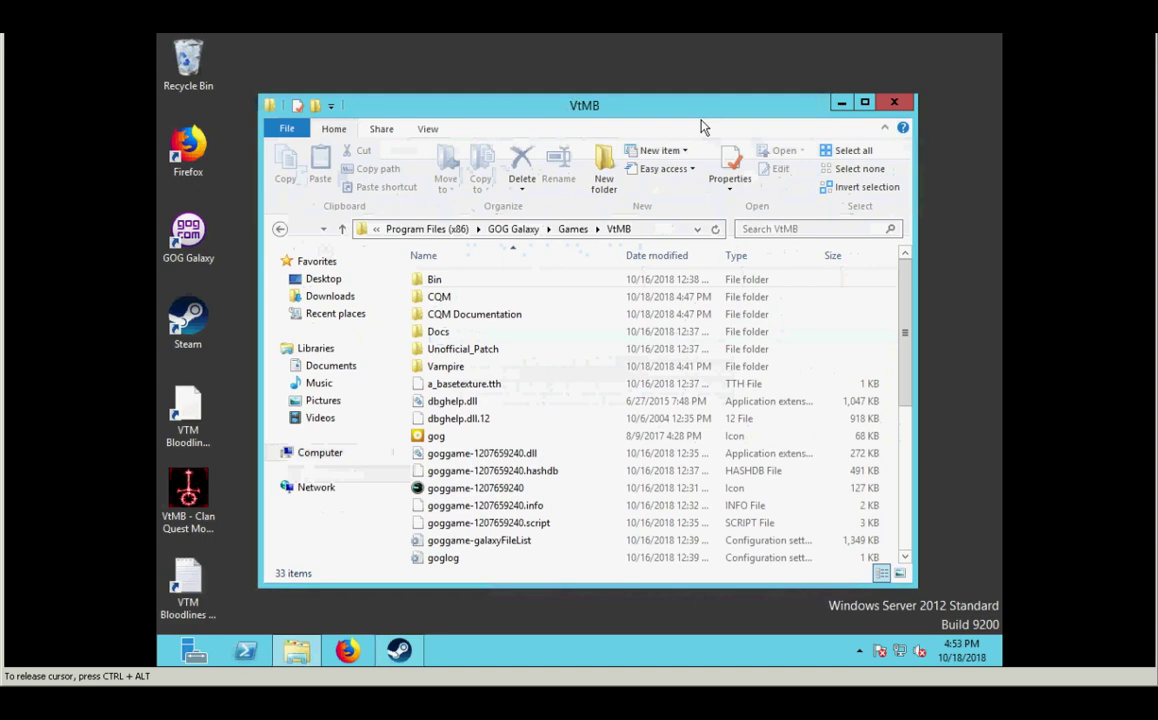
pyautogui.moveTo(464, 301)
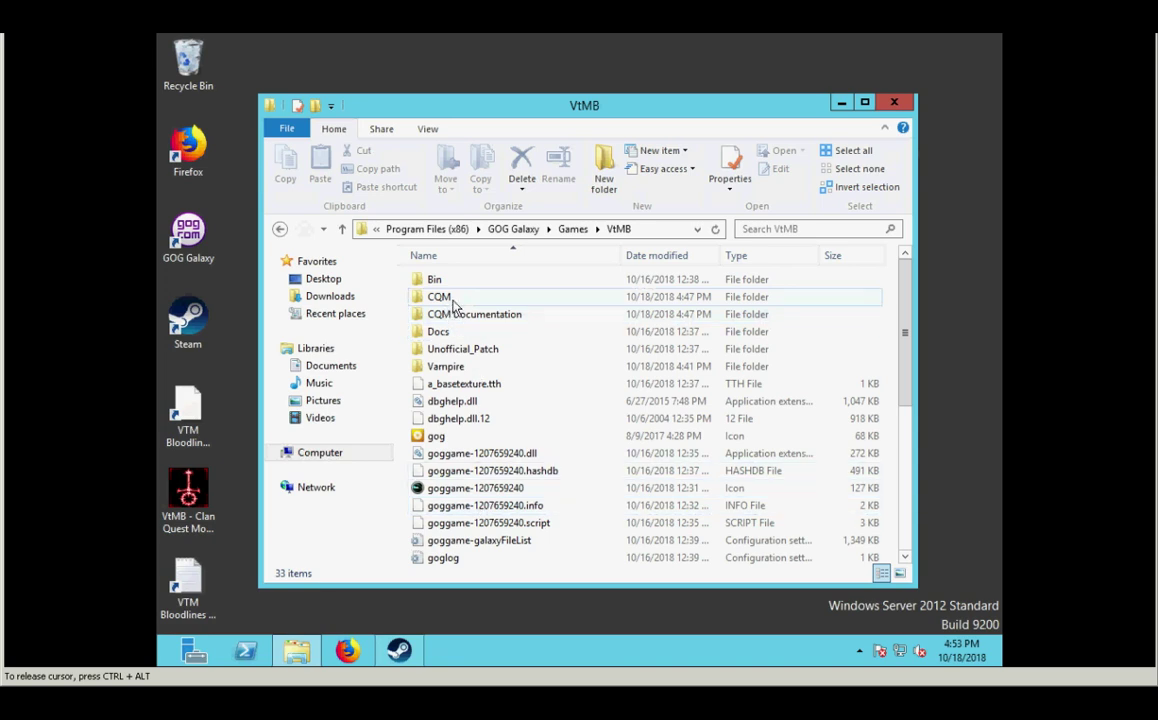
pyautogui.moveTo(453, 305)
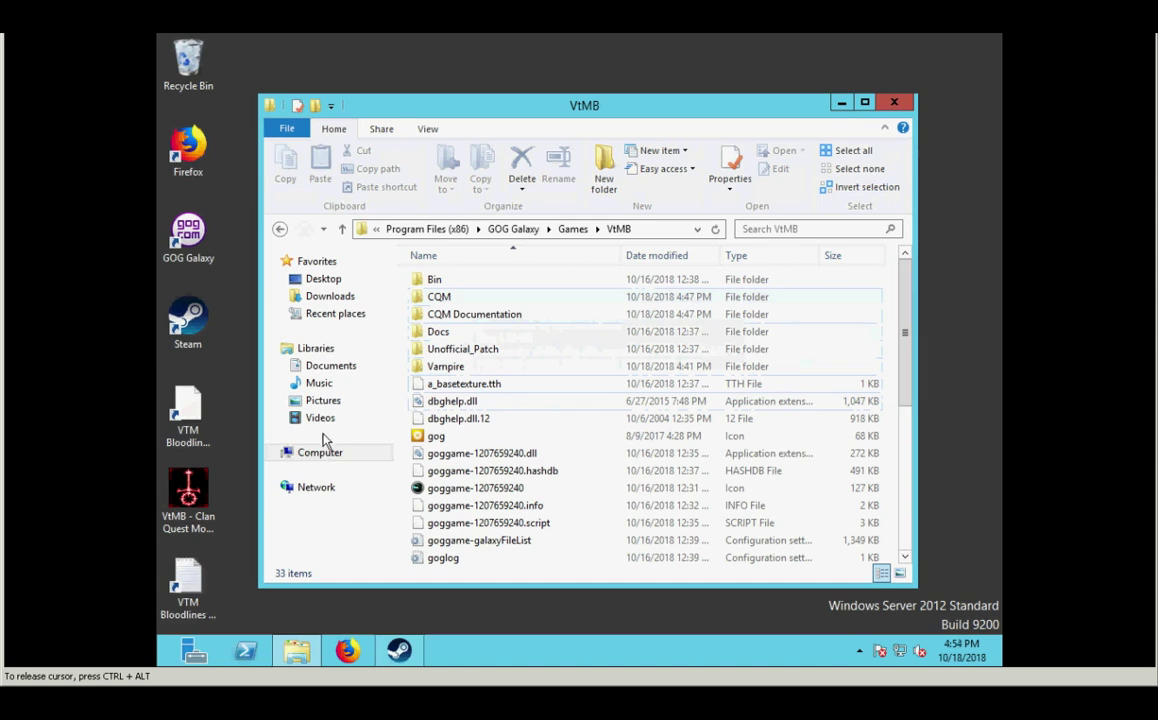
# Verify the Clan Quest Mod shortcut's target ends with Vampire.exe -game CQM, then cancel Properties
pyautogui.rightClick(194, 432)
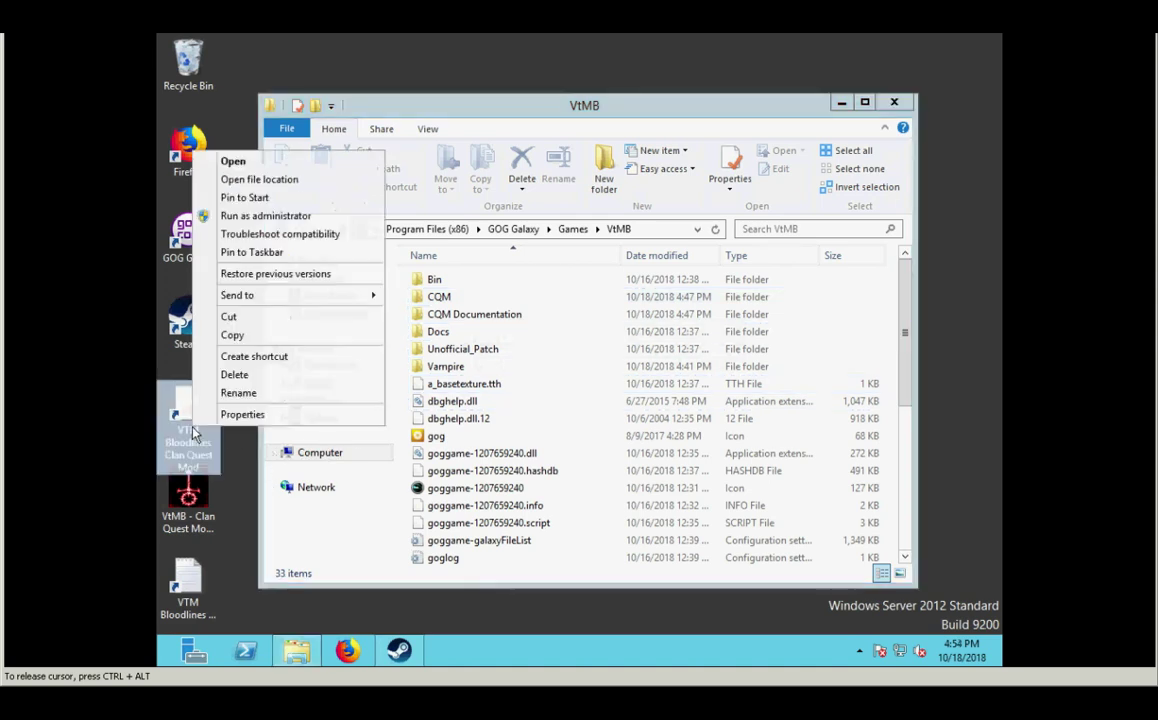
pyautogui.click(241, 415)
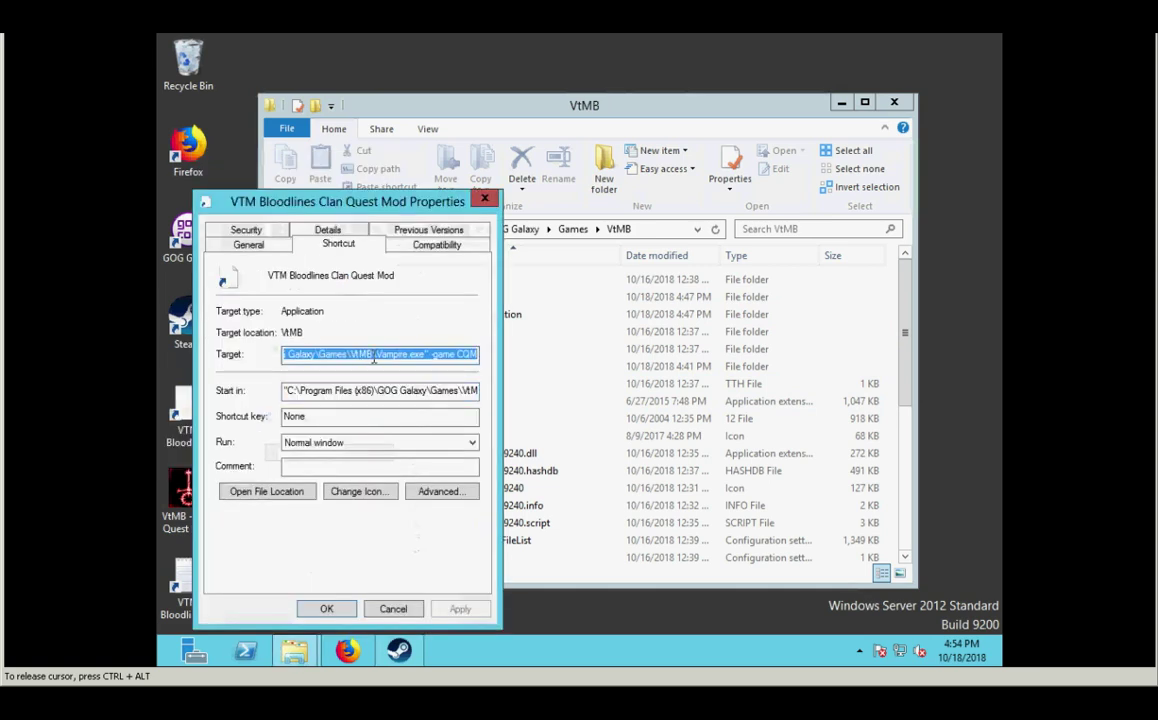
pyautogui.click(374, 357)
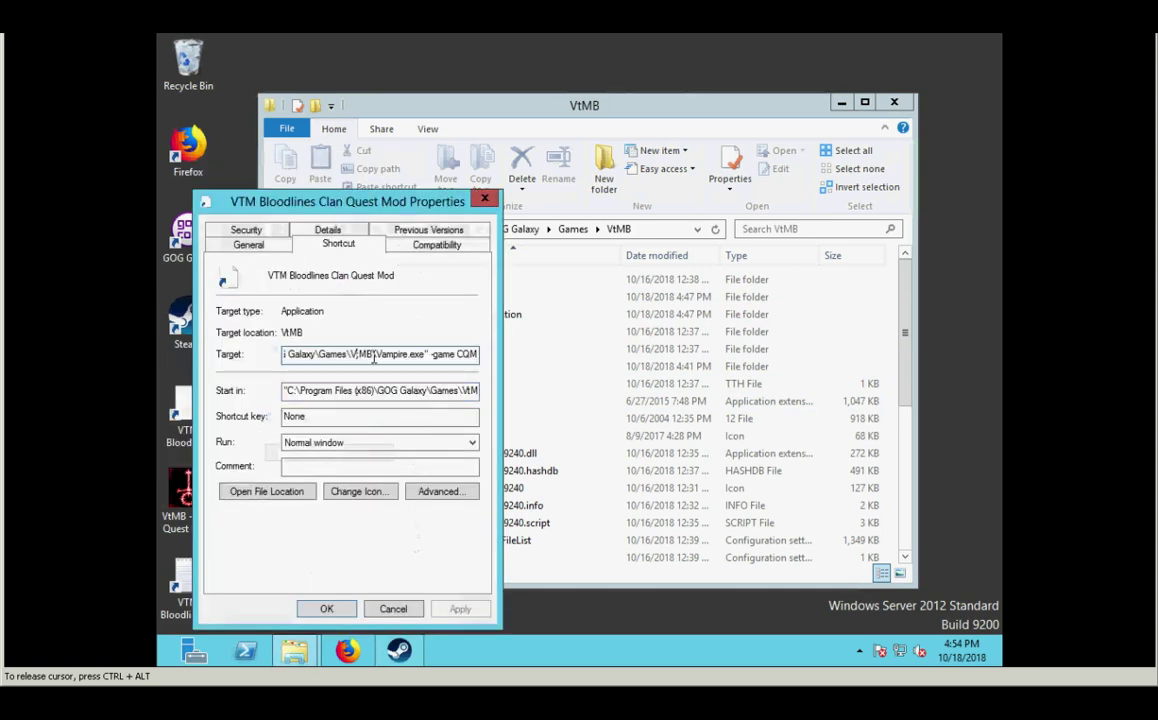
pyautogui.press('Home')
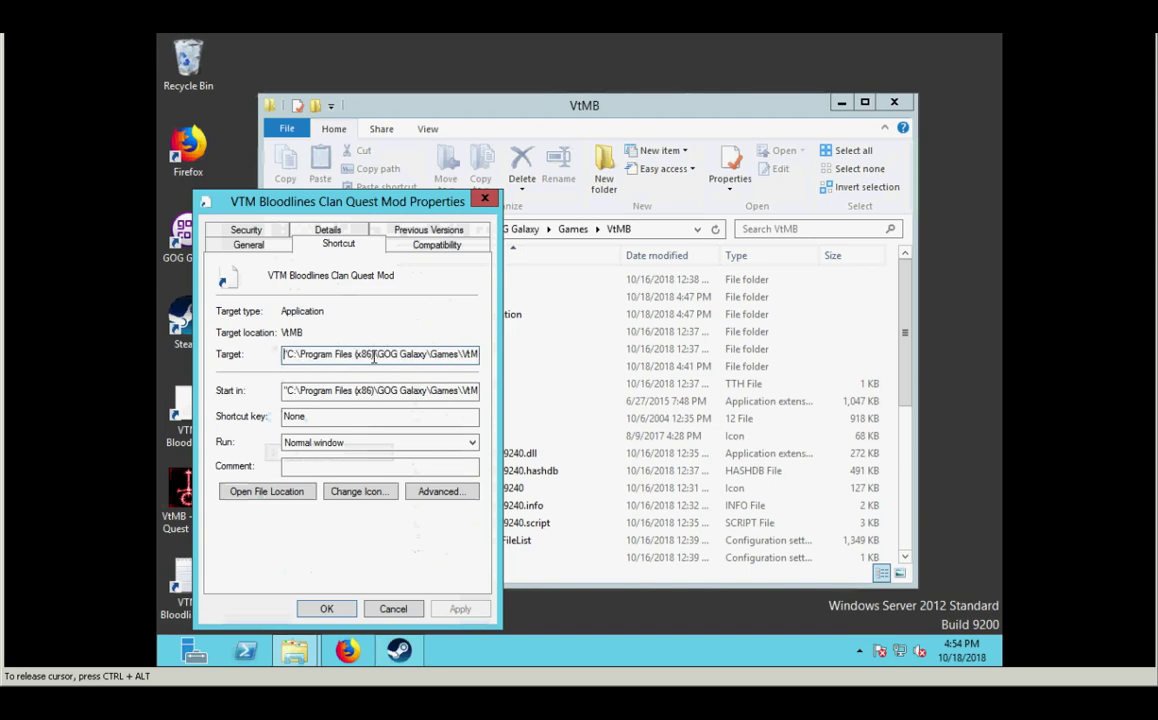
pyautogui.press('Right')
pyautogui.press('Right')
pyautogui.press('Right')
pyautogui.press('Right')
pyautogui.press('Right')
pyautogui.press('Right')
pyautogui.press('Right')
pyautogui.press('Right')
pyautogui.press('Right')
pyautogui.press('Right')
pyautogui.press('Right')
pyautogui.press('Right')
pyautogui.press('Right')
pyautogui.press('Right')
pyautogui.press('Right')
pyautogui.press('Right')
pyautogui.press('Right')
pyautogui.press('Right')
pyautogui.press('Right')
pyautogui.press('Right')
pyautogui.press('Right')
pyautogui.press('Right')
pyautogui.press('Right')
pyautogui.press('Right')
pyautogui.press('Right')
pyautogui.press('Right')
pyautogui.press('Right')
pyautogui.press('Right')
pyautogui.press('Right')
pyautogui.press('Right')
pyautogui.press('Right')
pyautogui.press('Right')
pyautogui.press('Right')
pyautogui.press('Left')
pyautogui.press('Left')
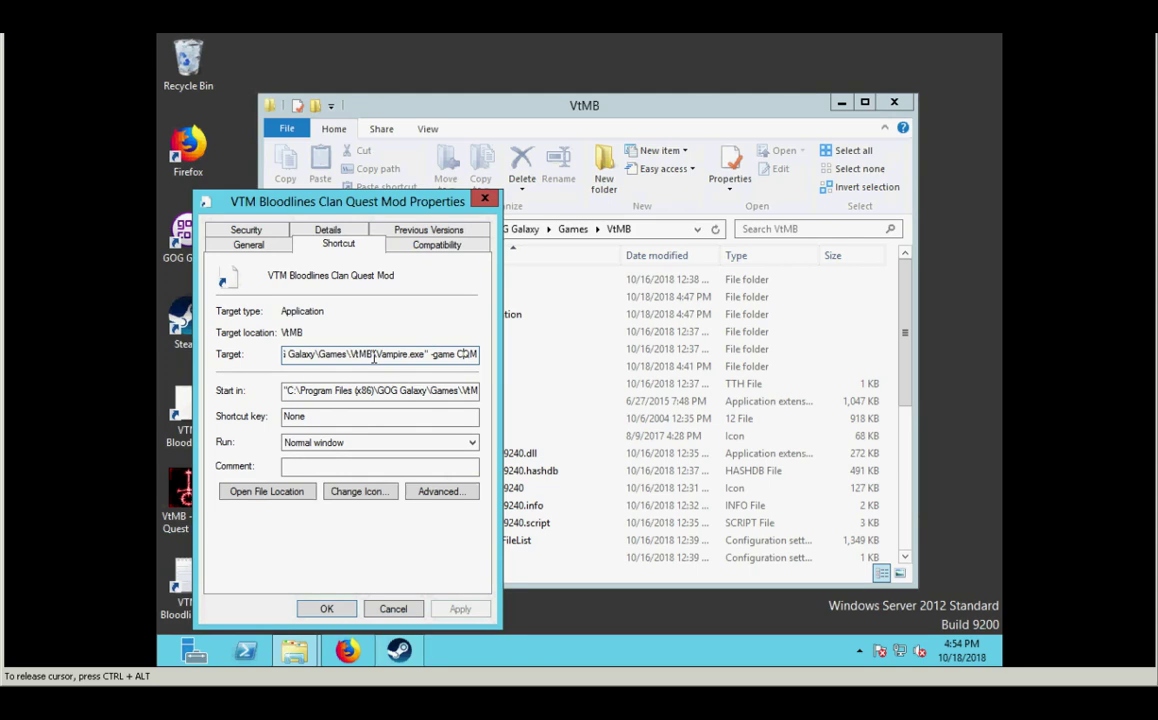
pyautogui.press('Left')
pyautogui.press('Left')
pyautogui.press('Left')
pyautogui.press('Left')
pyautogui.press('Left')
pyautogui.click(391, 609)
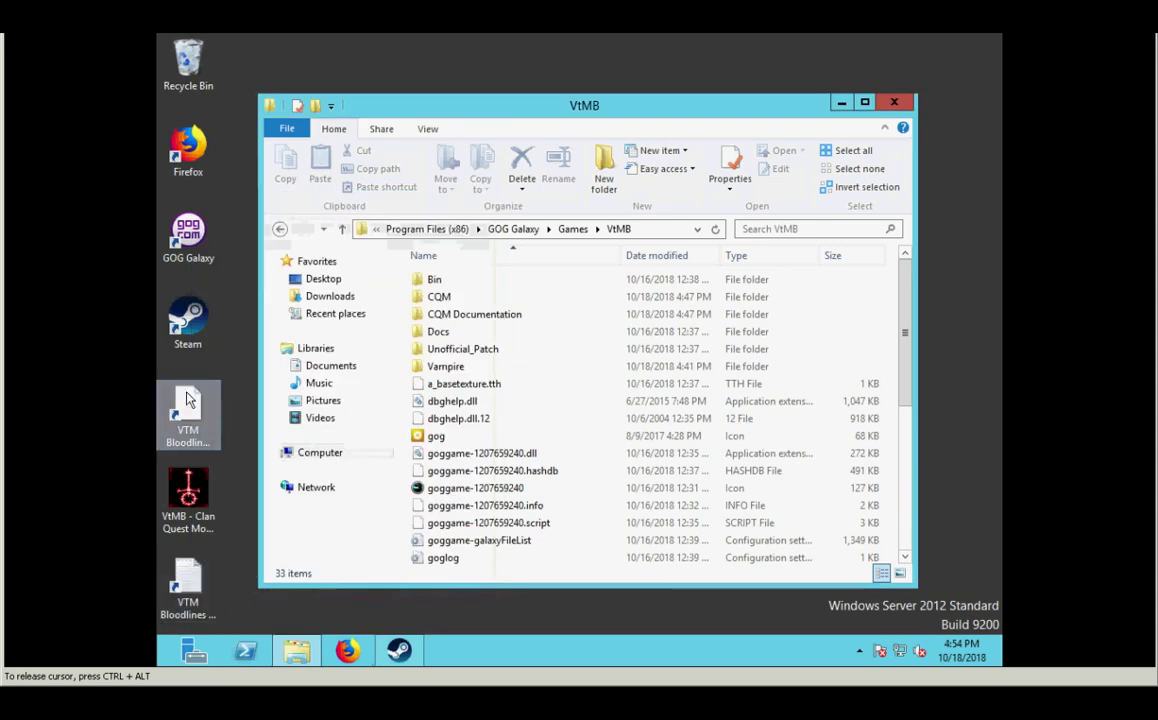
# Create a shortcut to the Vampire application in the VtMB folder
pyautogui.scroll(-5, 893, 505)
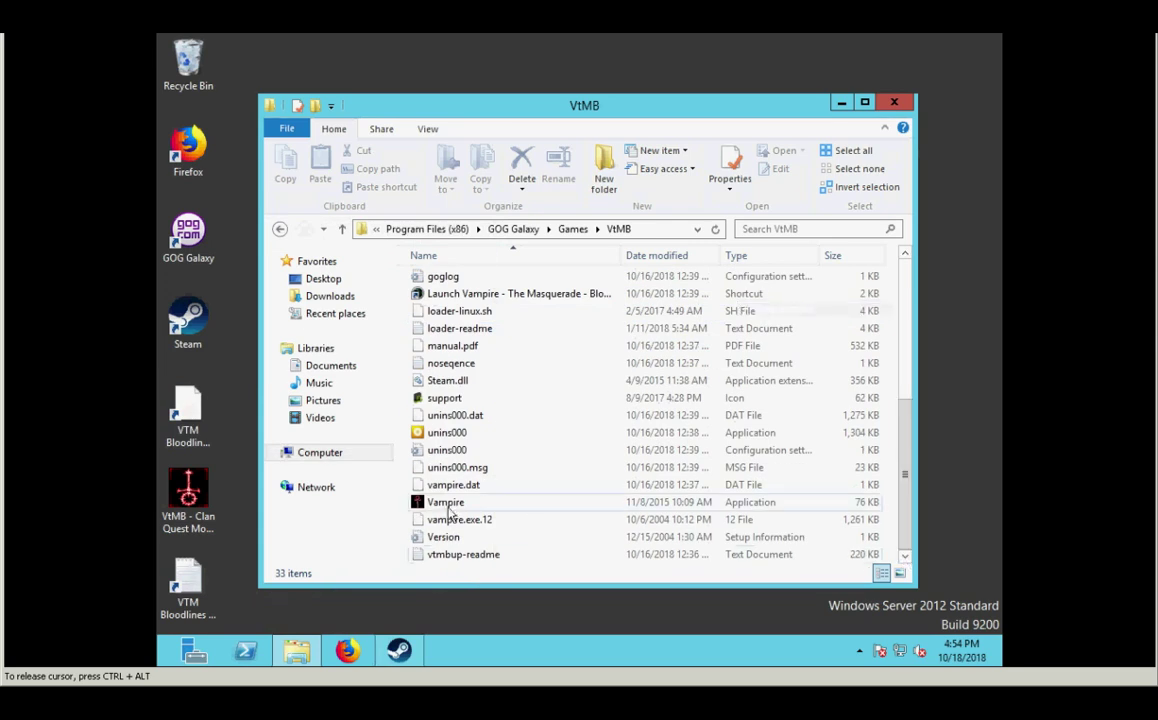
pyautogui.rightClick(446, 505)
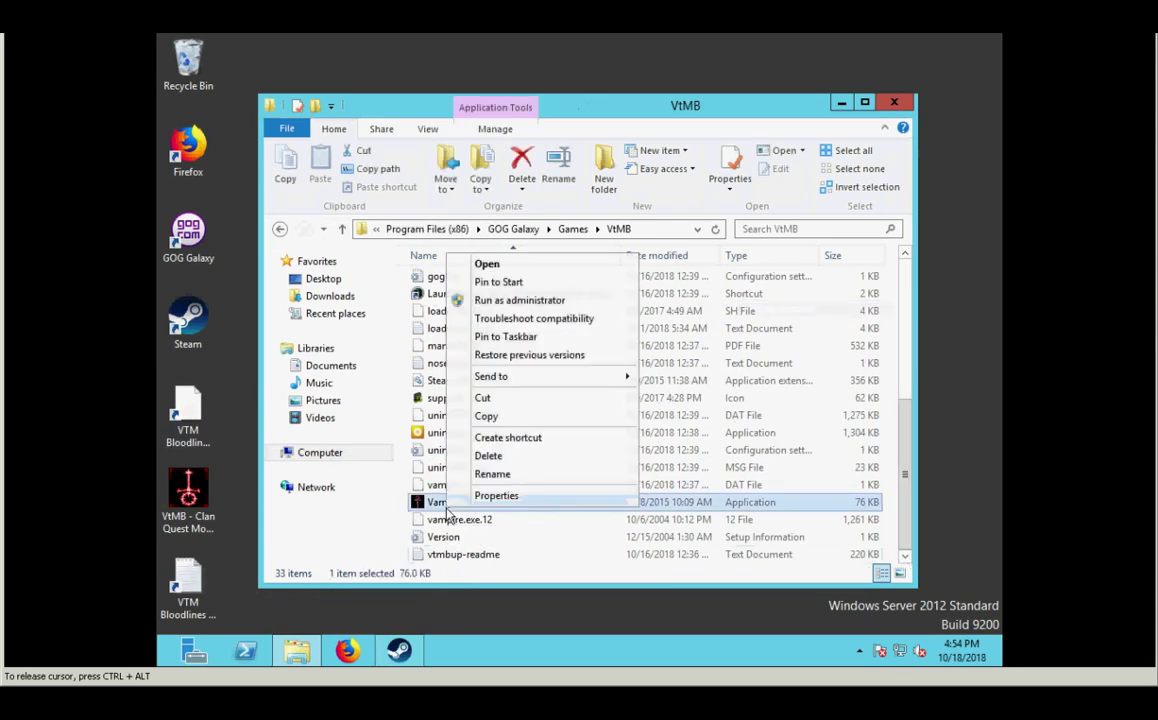
pyautogui.press('Escape')
pyautogui.press('F2')
pyautogui.rightClick(453, 504)
pyautogui.press('Escape')
pyautogui.press('Escape')
pyautogui.rightClick(450, 503)
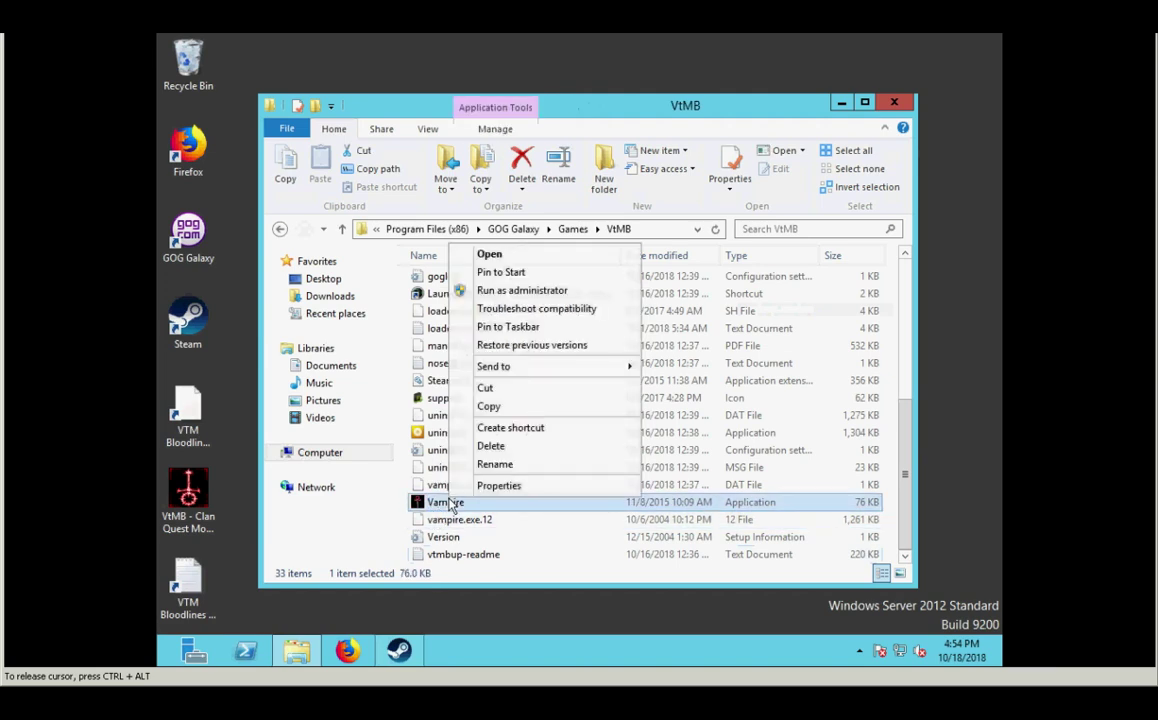
pyautogui.click(527, 430)
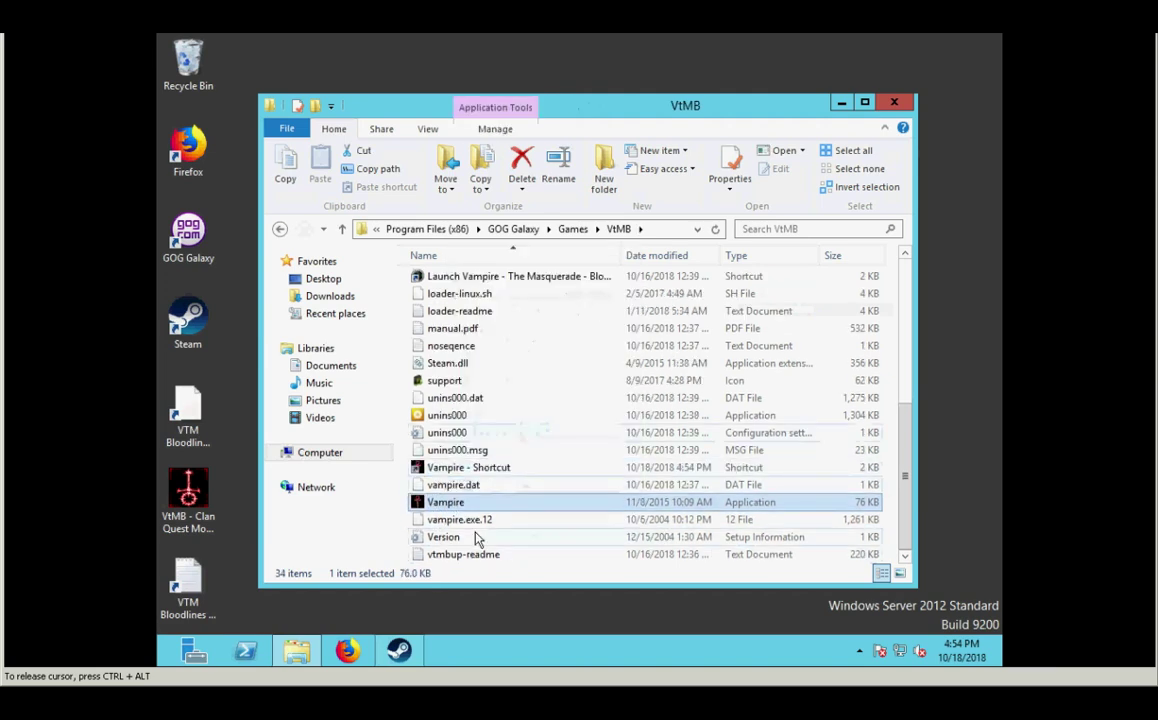
# Append -game CQM to the Target of the new Vampire - Shortcut
pyautogui.rightClick(478, 467)
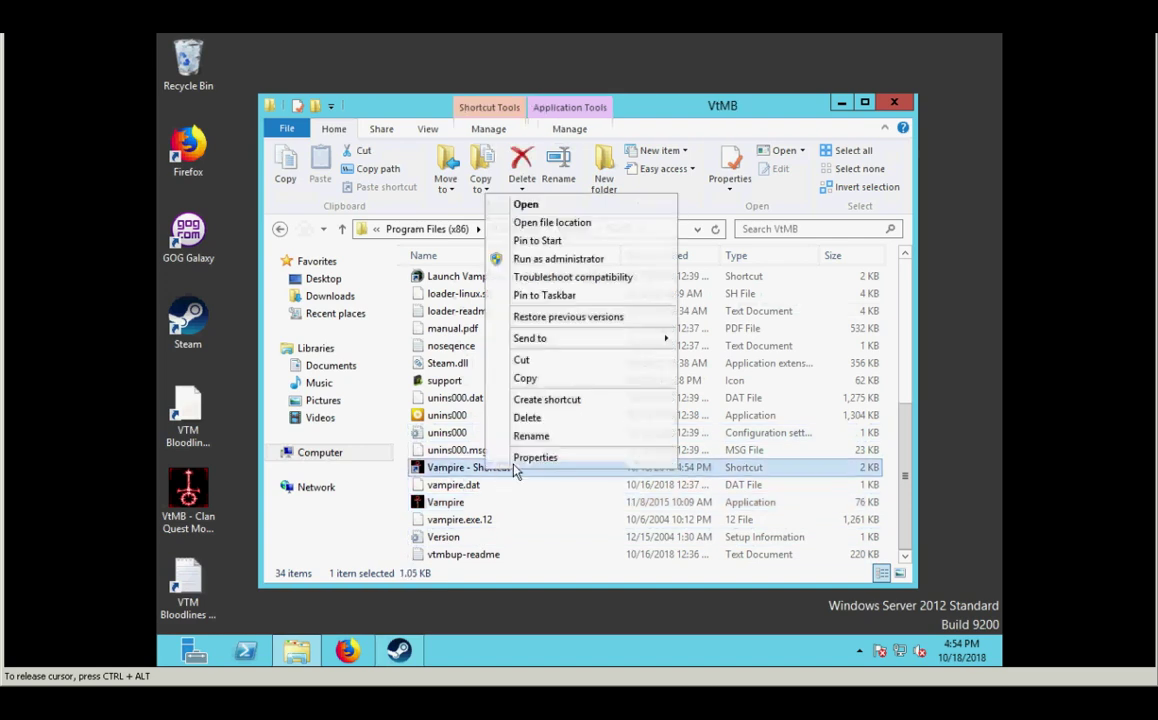
pyautogui.click(512, 458)
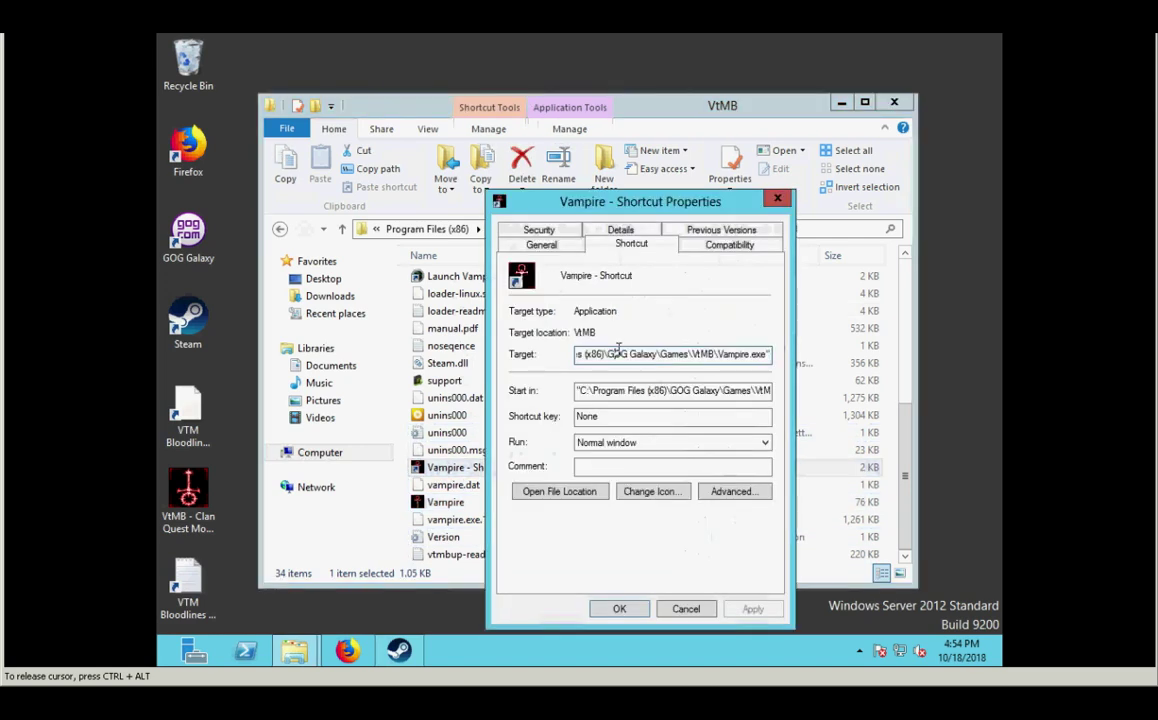
pyautogui.write('-game CQM')
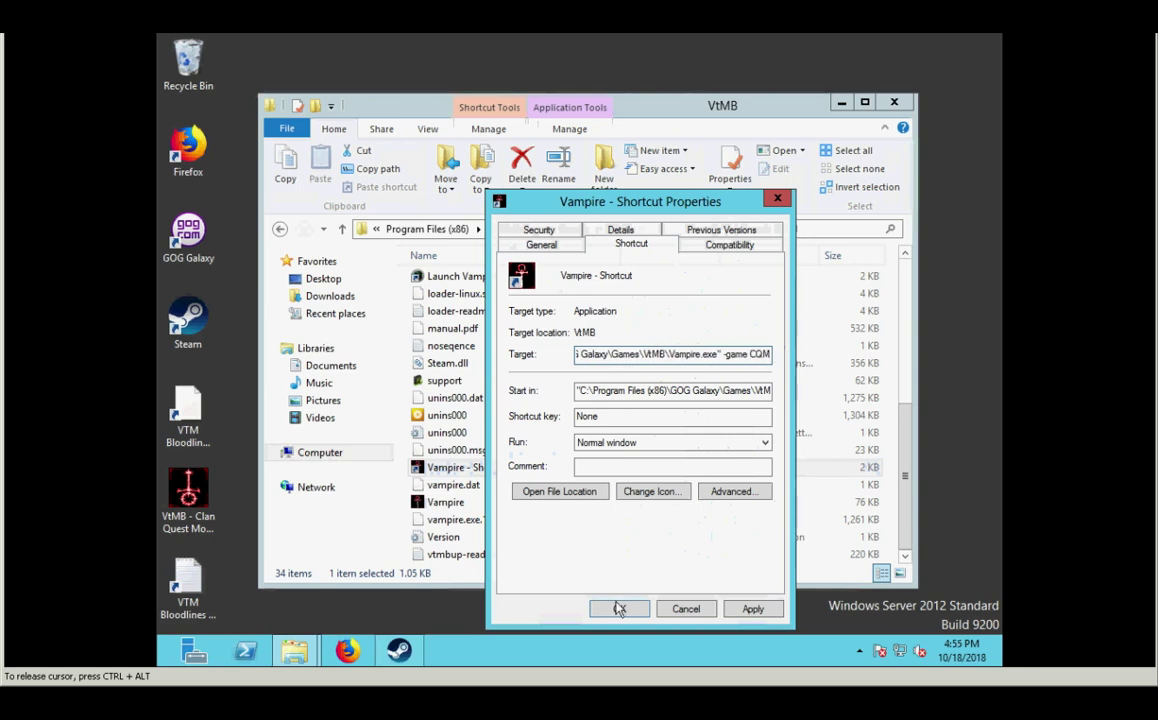
# Save the shortcut's -game CQM target, then quit Bloodlines from the Clan Quest main menu
pyautogui.click(619, 608)
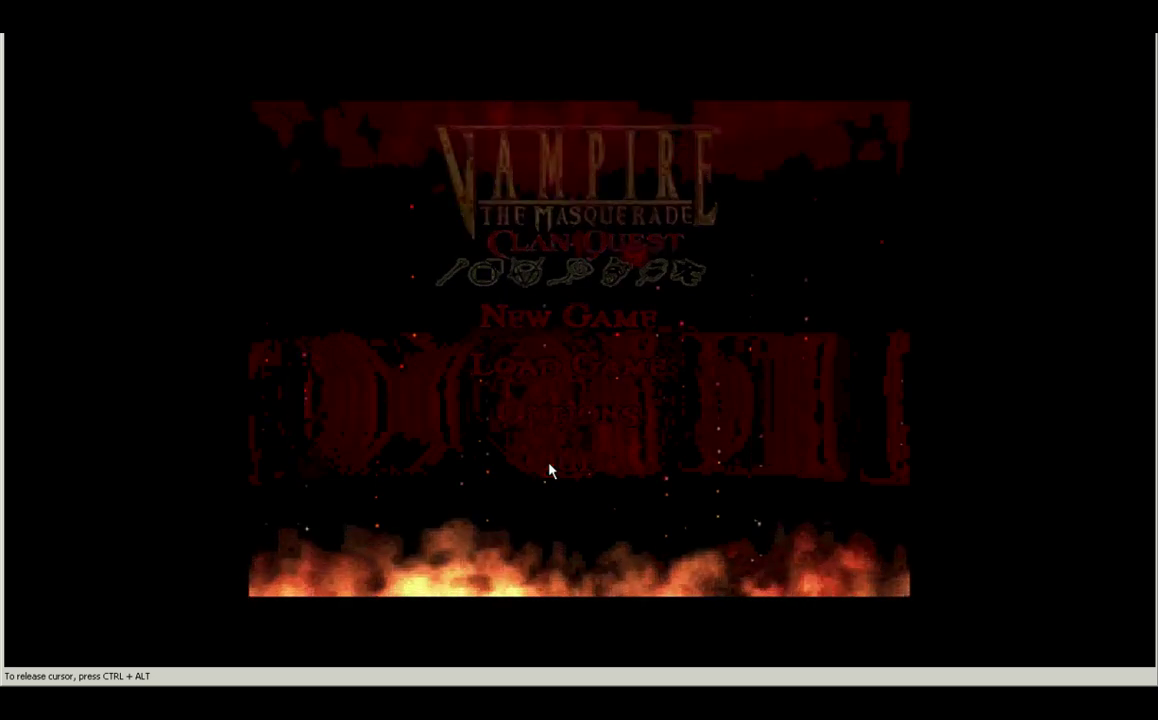
pyautogui.click(549, 470)
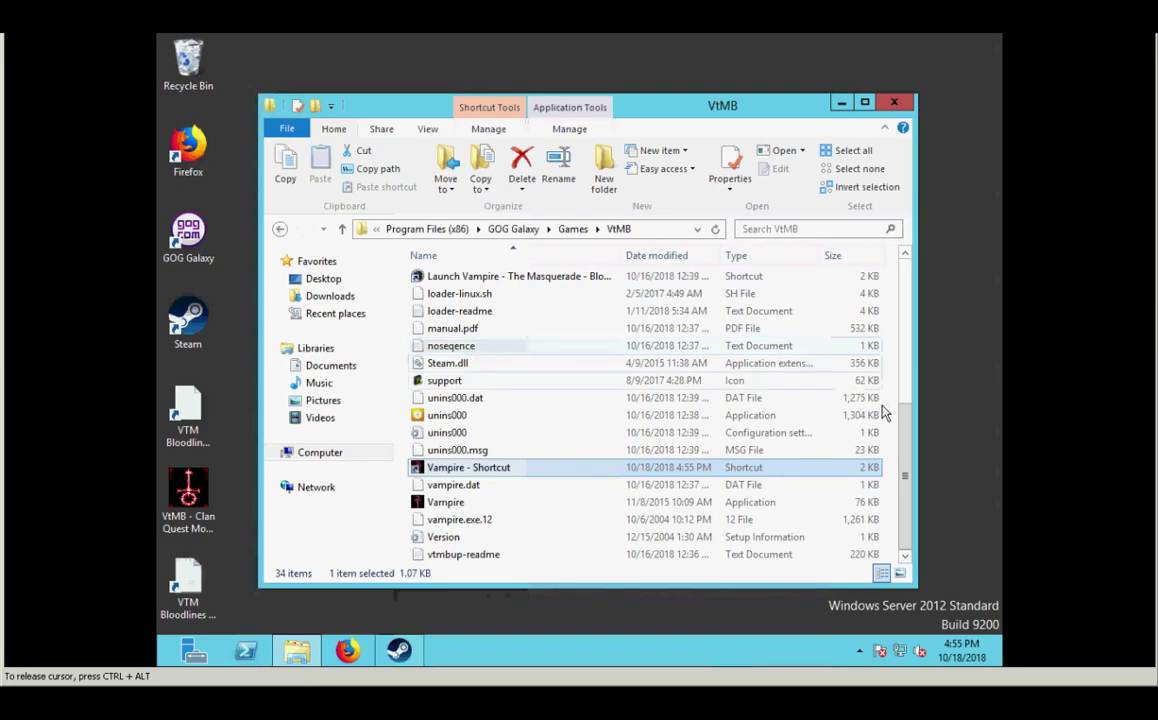
pyautogui.scroll(6, 905, 290)
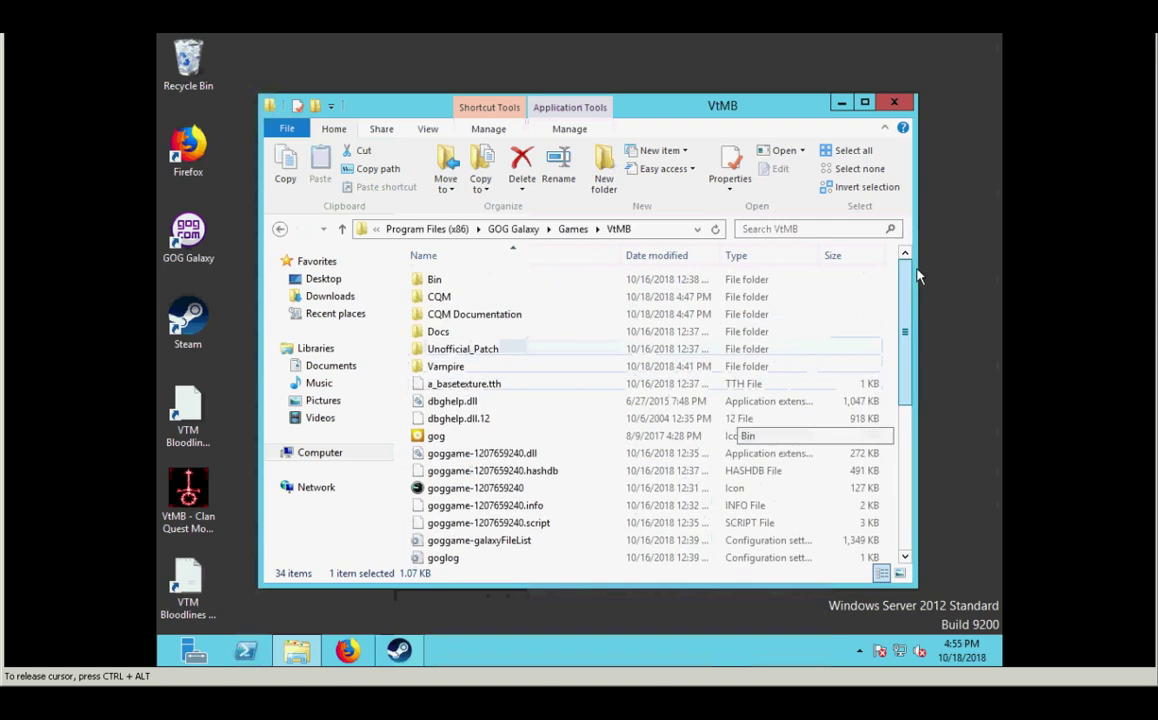
pyautogui.click(474, 299)
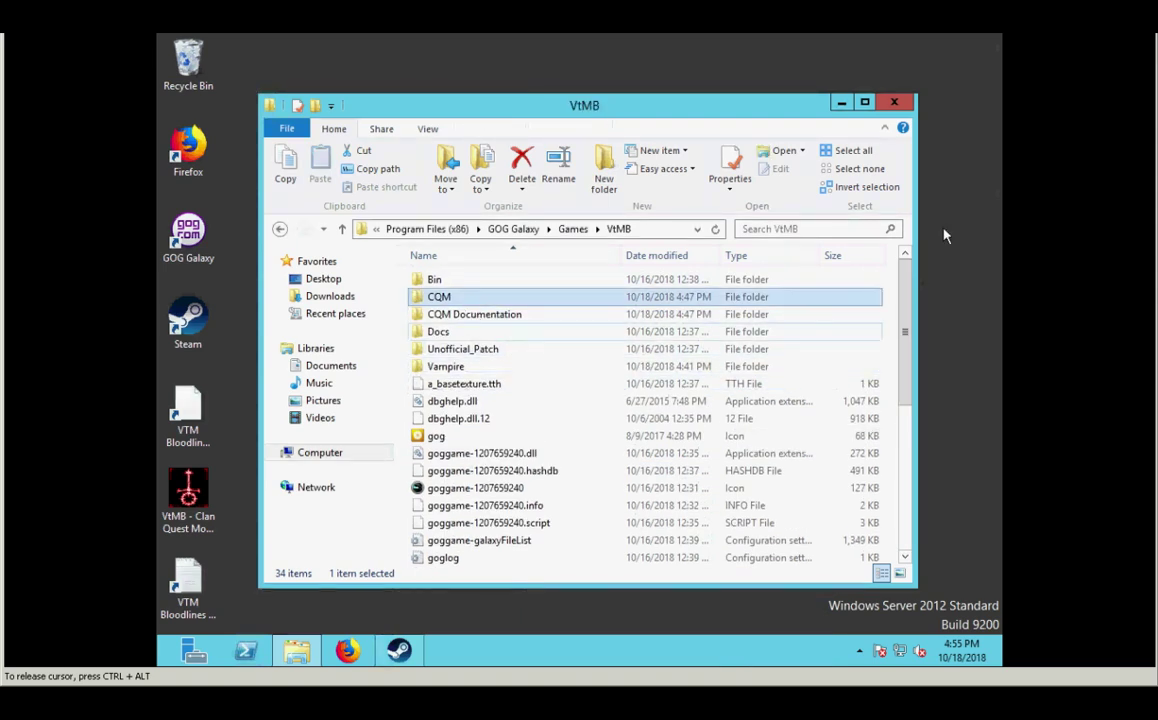
pyautogui.scroll(-6, 860, 496)
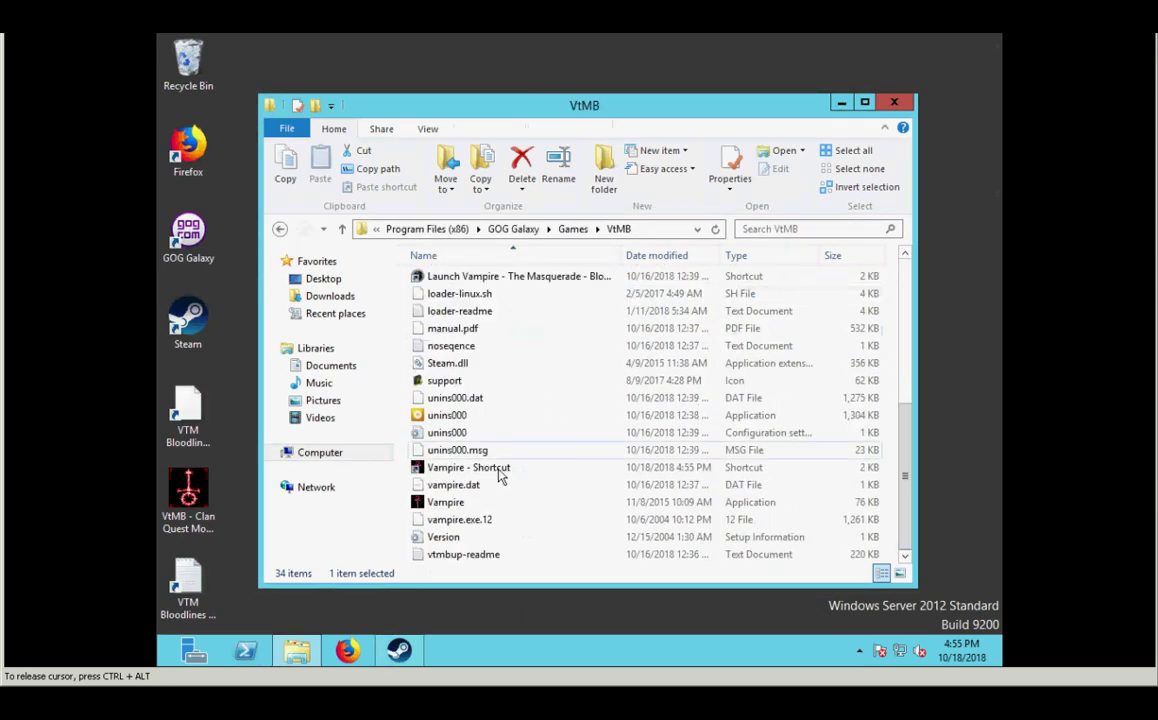
pyautogui.moveTo(459, 485)
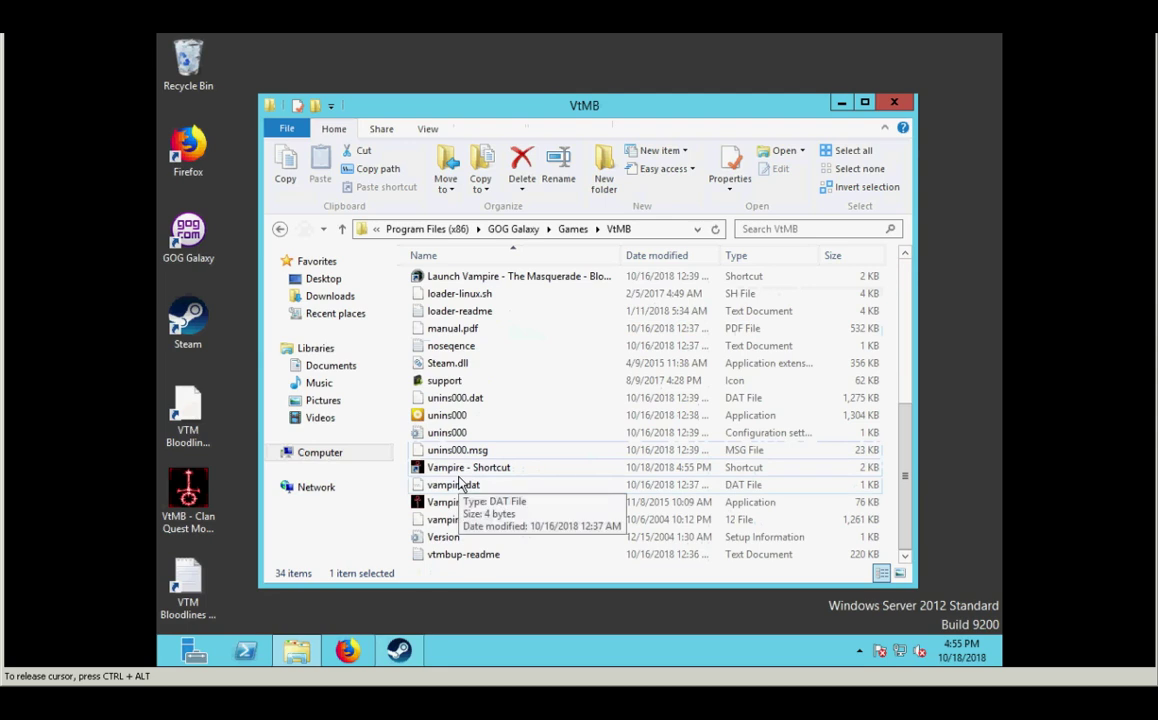
pyautogui.moveTo(513, 478)
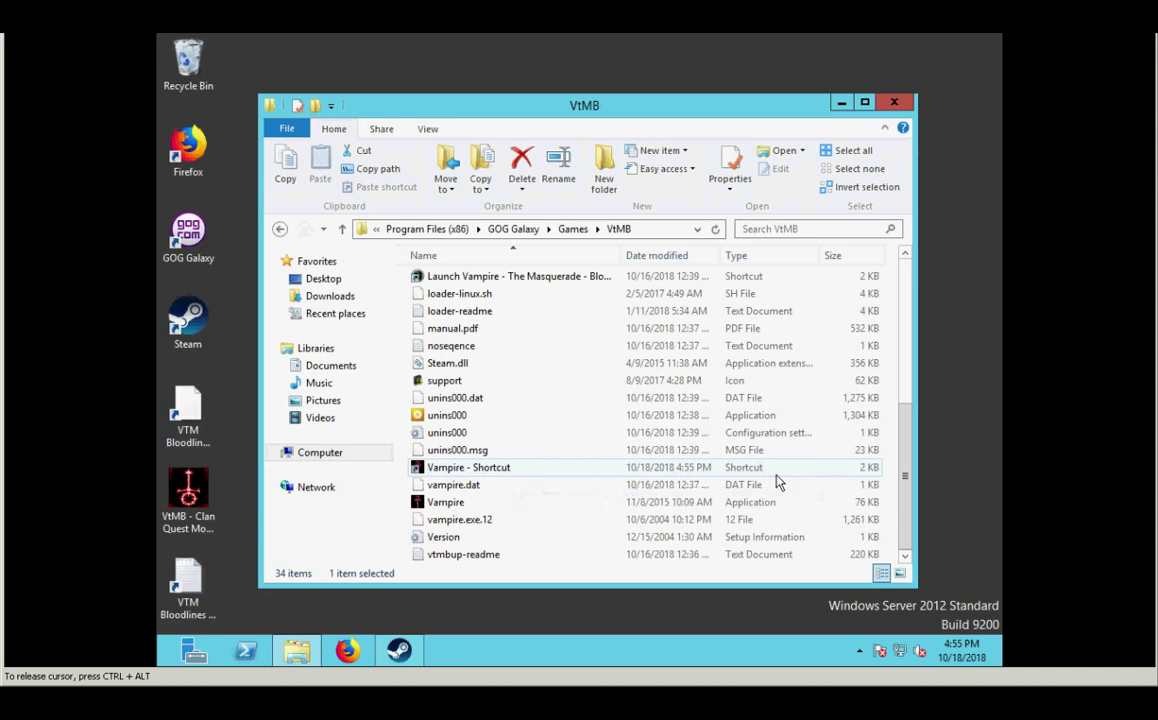
pyautogui.moveTo(916, 465); pyautogui.dragTo(914, 465)
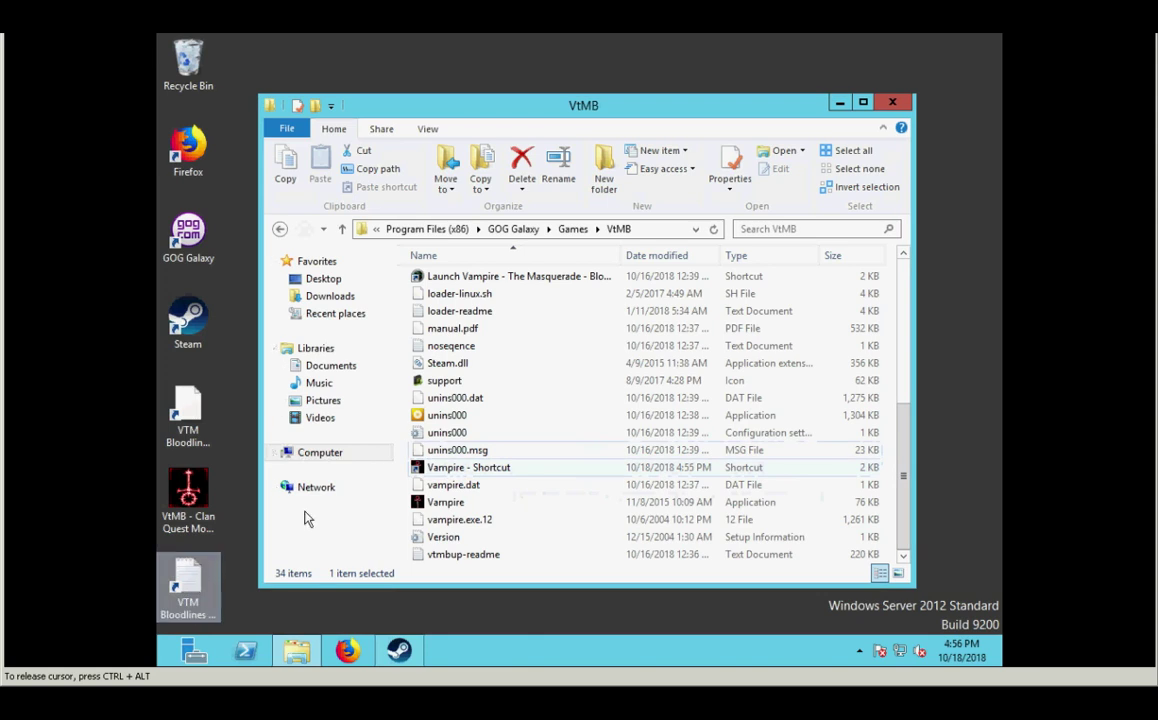